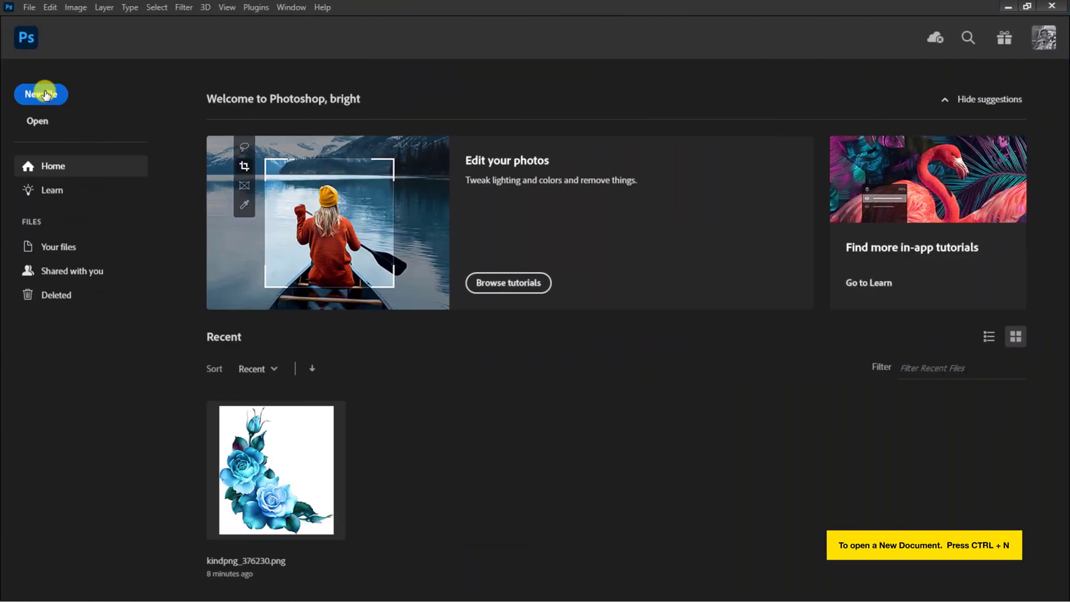
- Create a 1080 x 1080 px, 300 ppi RGB document named 'Wedding Invitation Design'
left_click(44, 95)
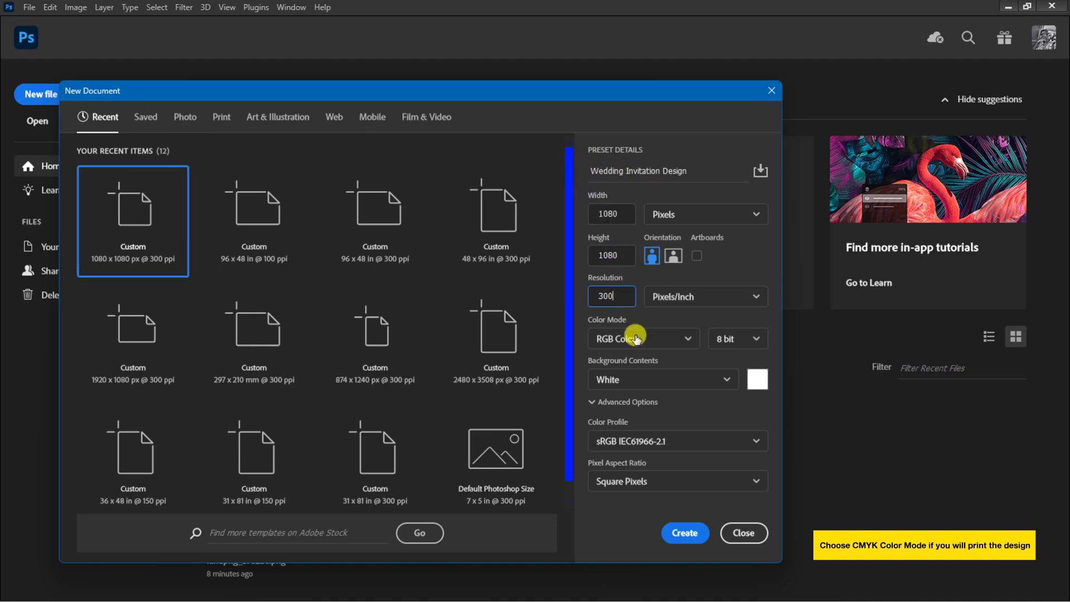
left_click(635, 337)
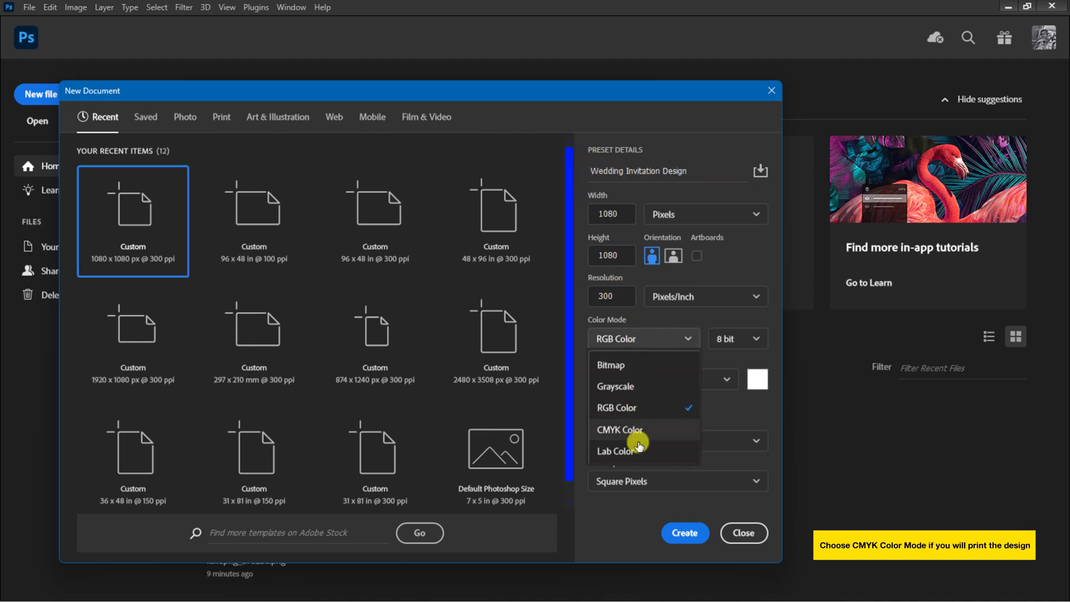
left_click(683, 534)
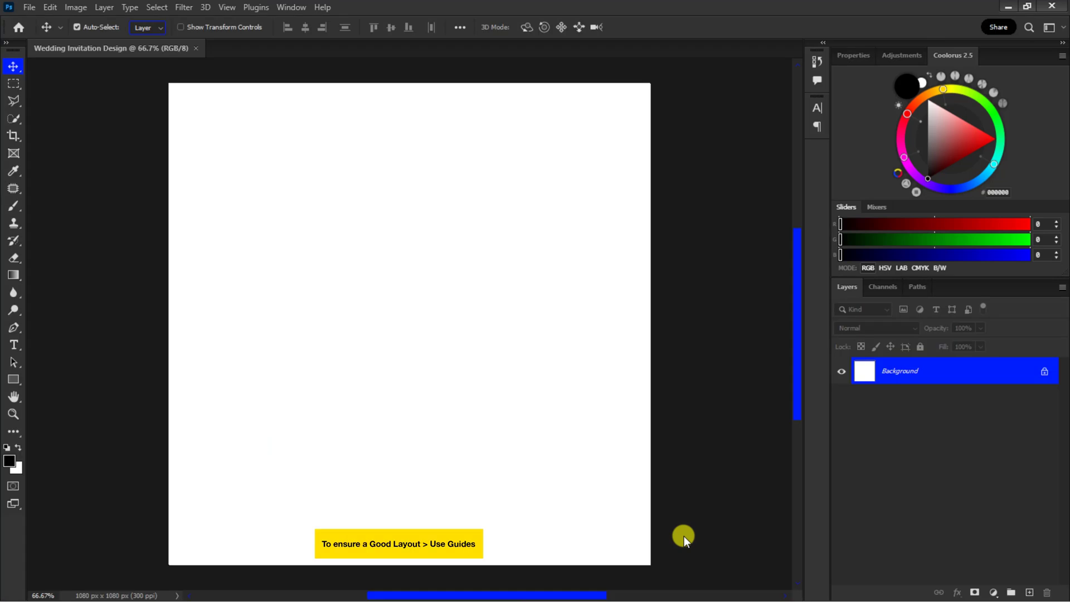
- Add a guide layout with 50 px margins on all four sides and no columns
left_click(226, 7)
mouse_move(392, 399)
left_click(396, 446)
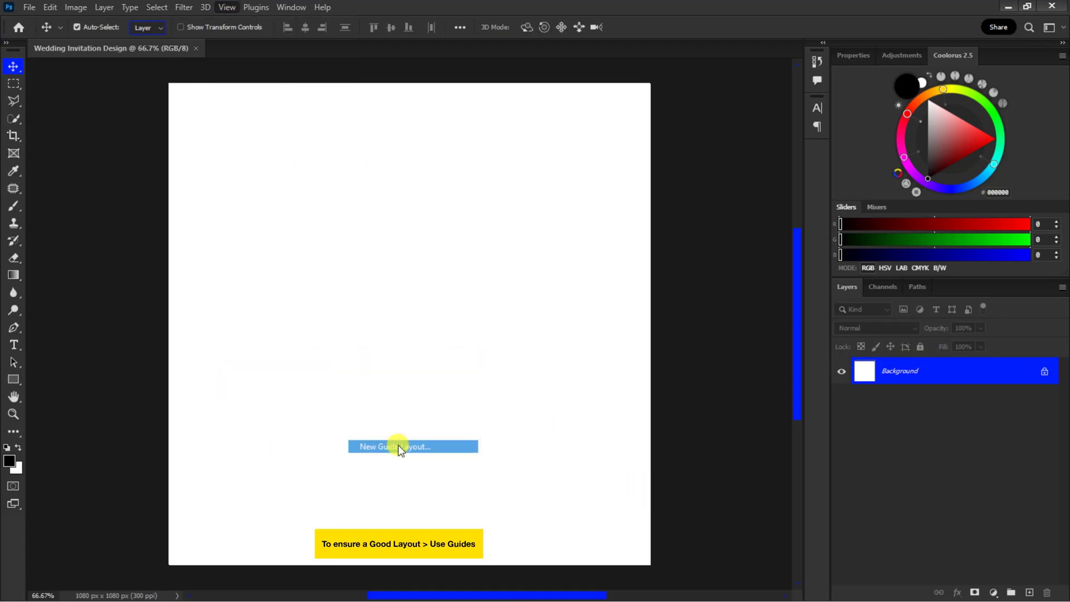
left_click(304, 222)
left_click(304, 305)
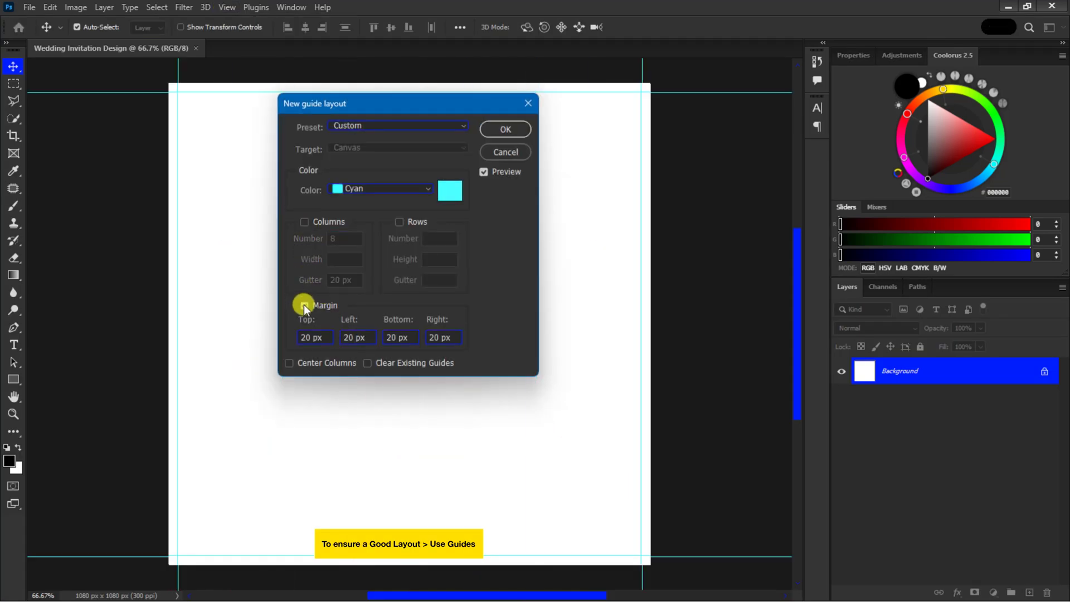
double_click(305, 336)
type("50")
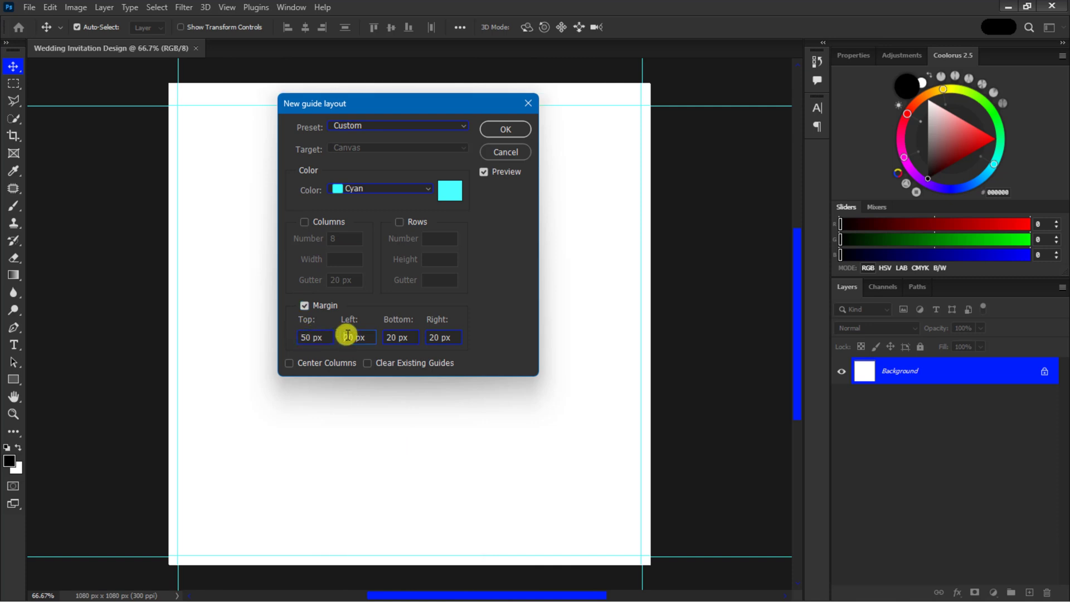
double_click(347, 336)
type("50")
double_click(398, 338)
type("5050")
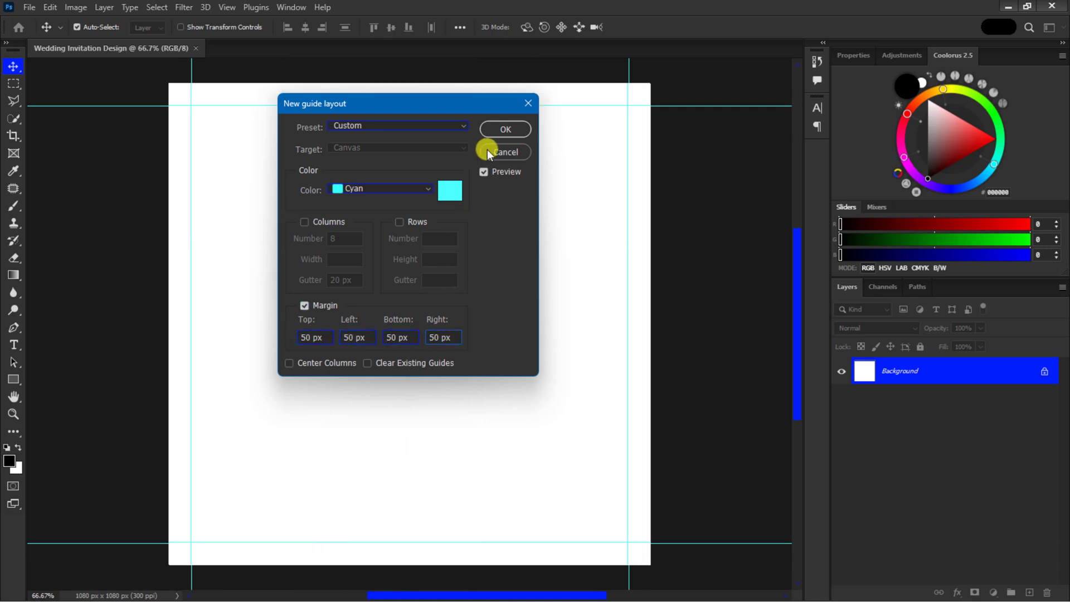
left_click(504, 132)
- Add inner guides at 120 px top/bottom and 150 px sides, then create a layer group
left_click(228, 7)
mouse_move(240, 358)
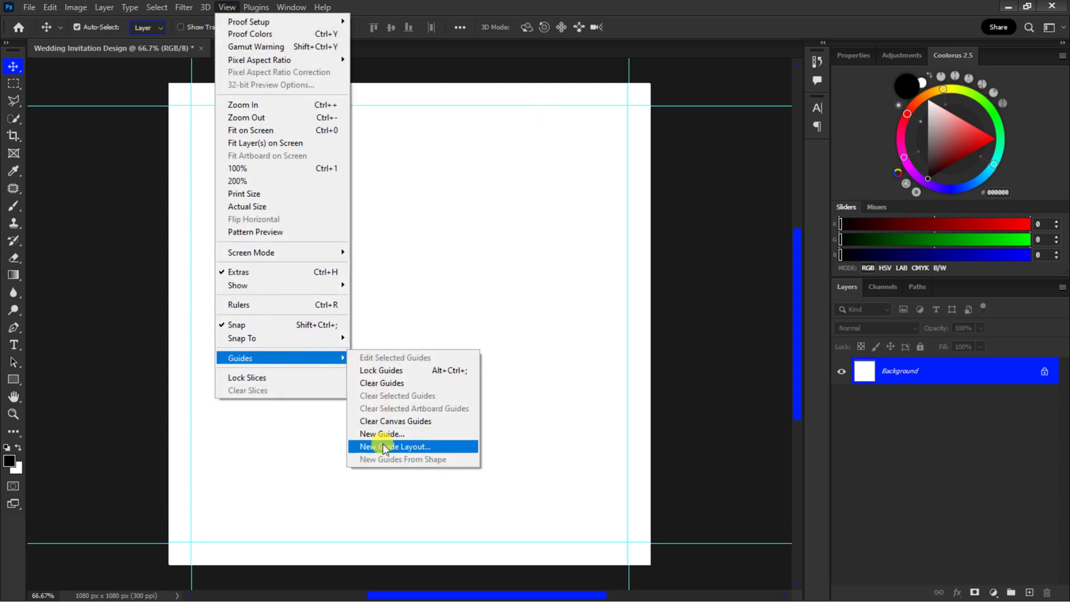
left_click(382, 446)
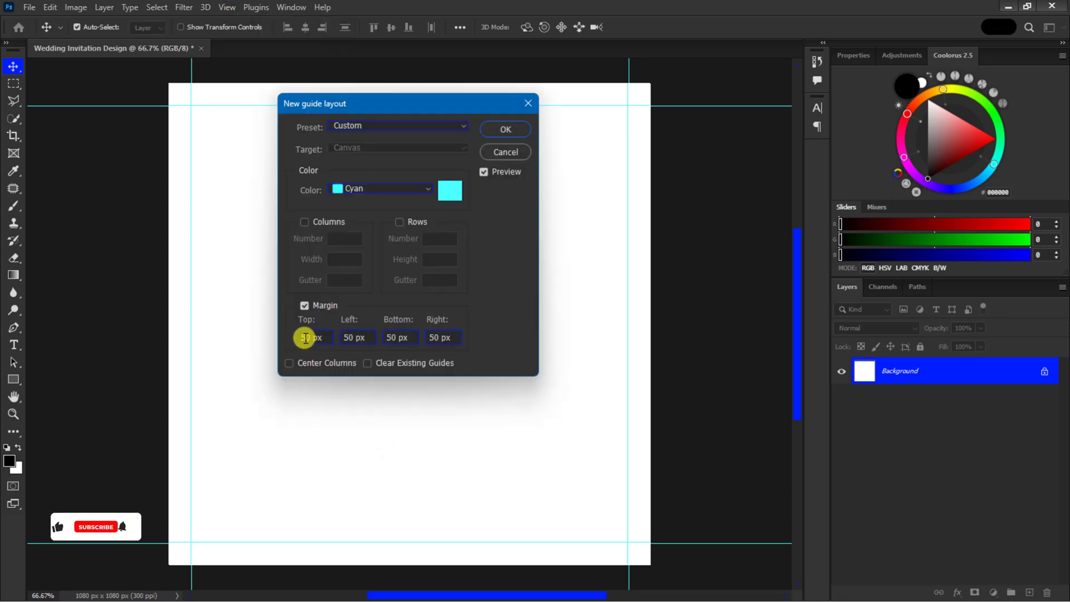
type("120")
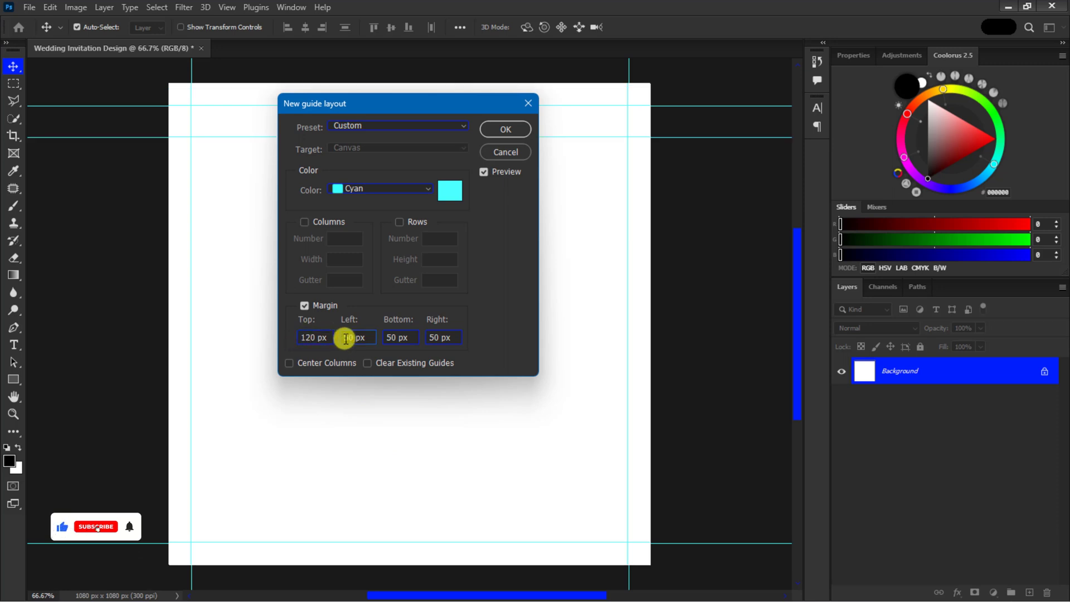
type("150")
type("120")
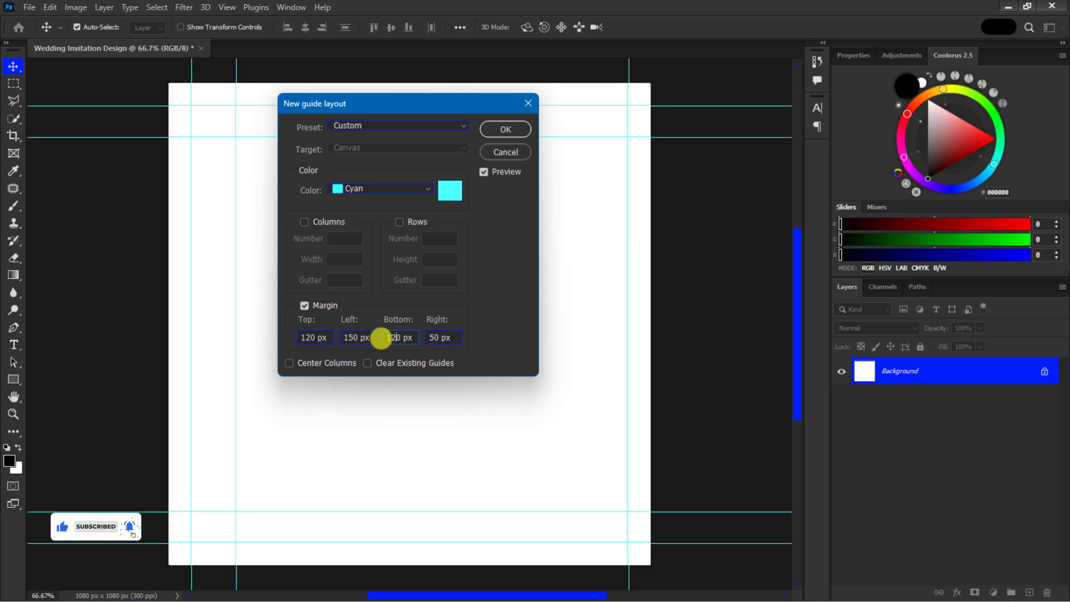
type("150")
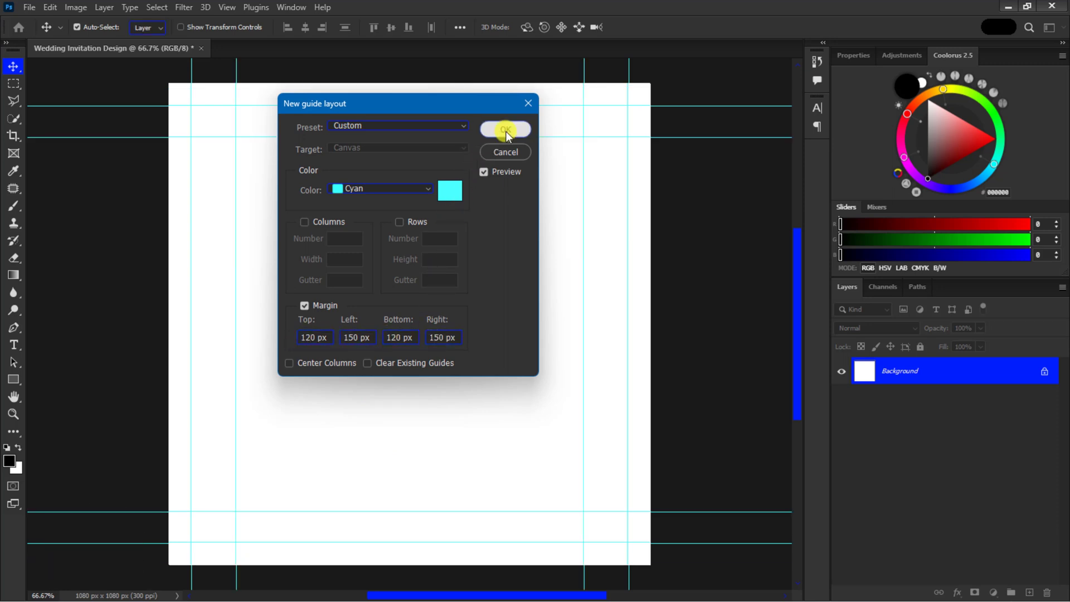
left_click(505, 131)
left_click(1009, 593)
type("Background Design")
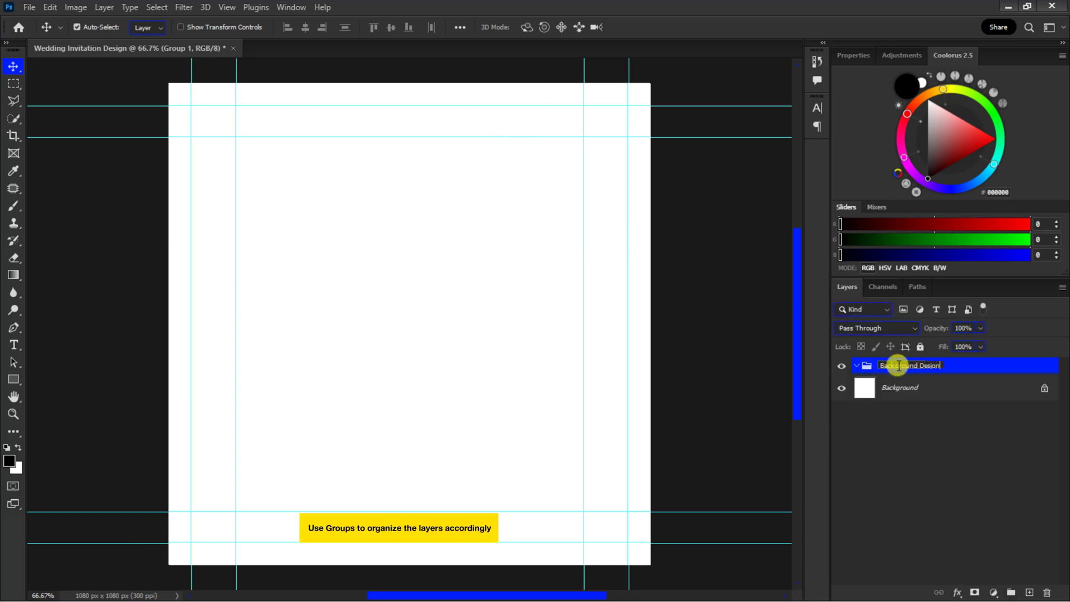
- Name the group 'Background Design' and add a #e4f2fc solid colour fill layer inside it
key("Return")
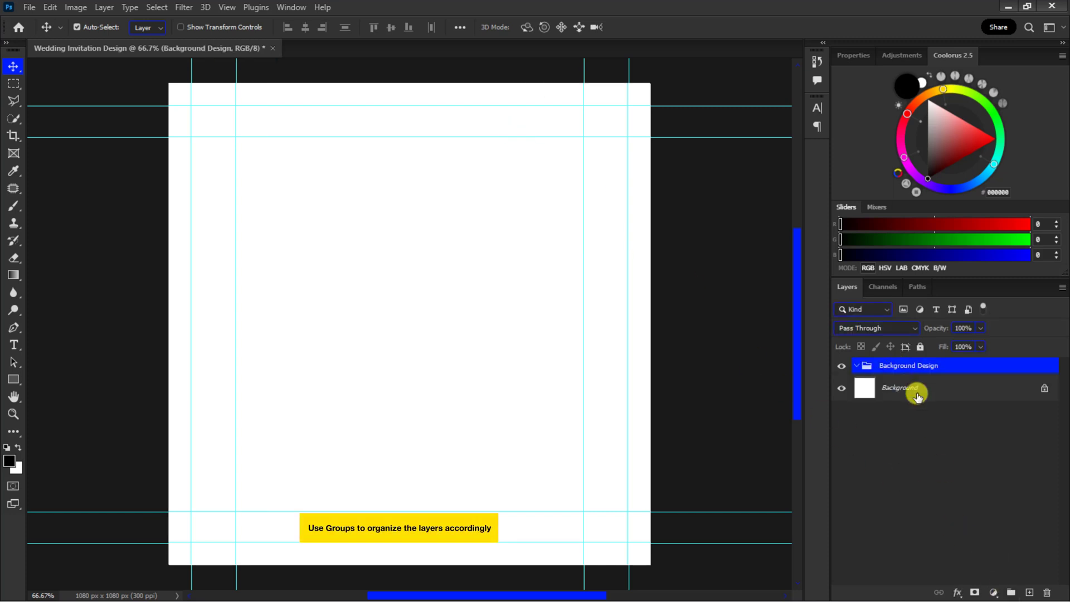
left_click(993, 592)
left_click(982, 351)
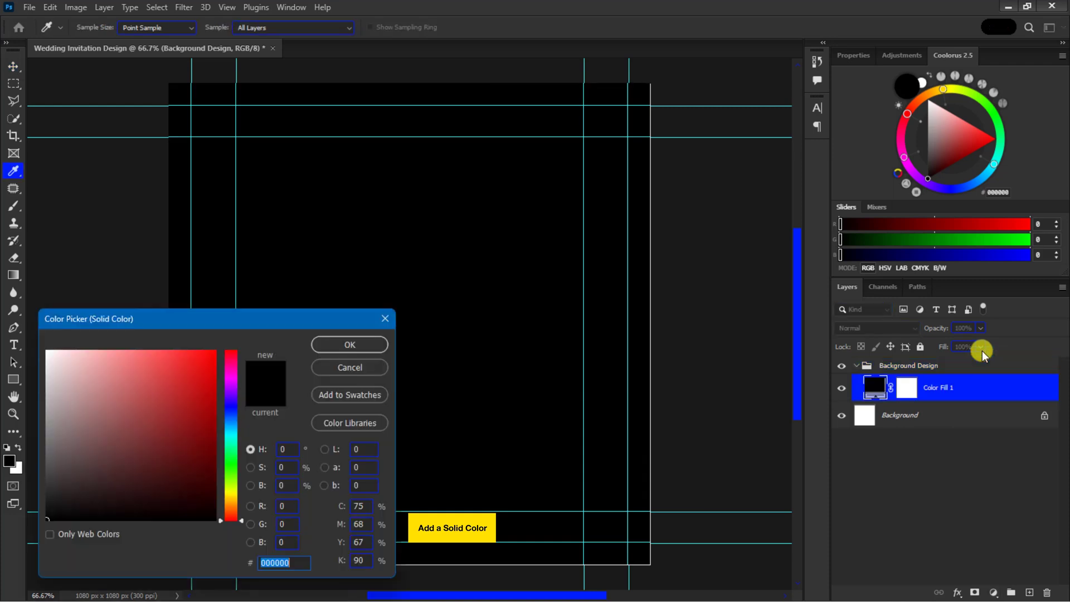
left_click(293, 562)
type("e4f2fc")
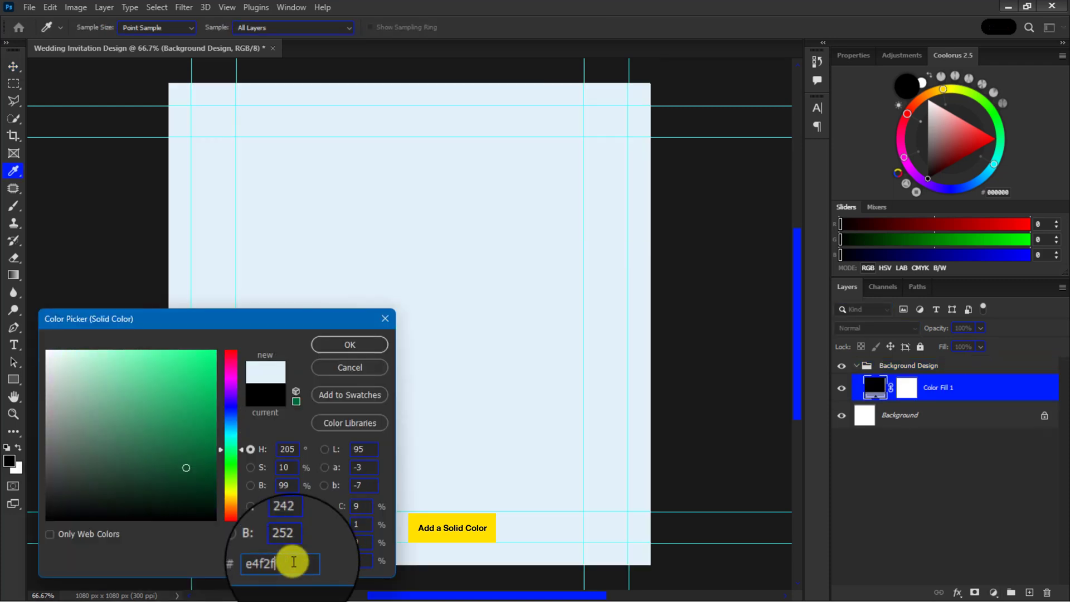
left_click(349, 344)
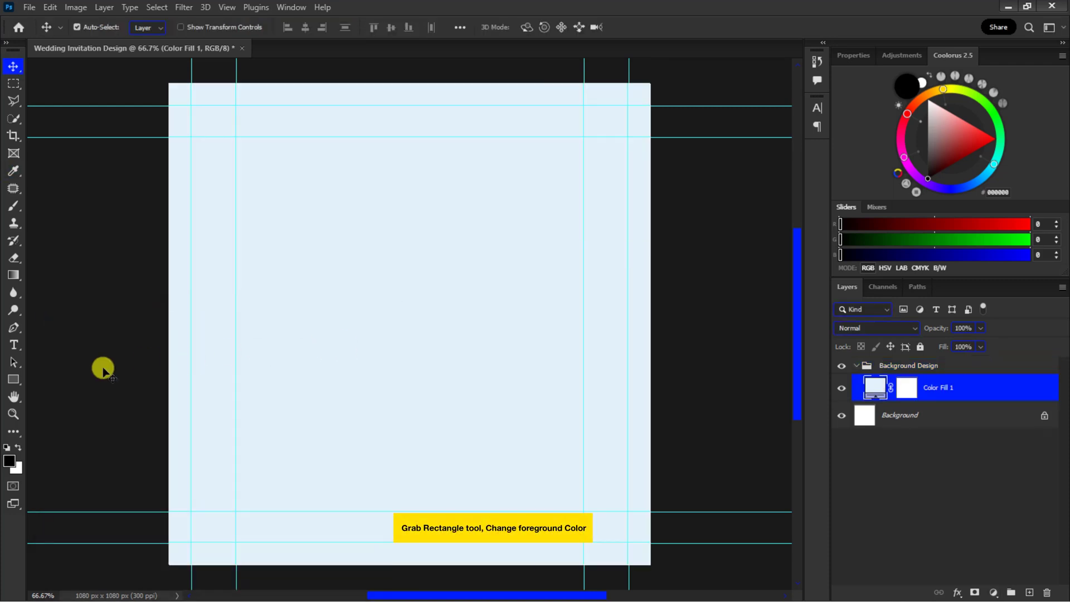
- Draw a white 780 x 840 px rectangle between the inner guides and lock its layer
left_click(14, 379)
left_click(18, 447)
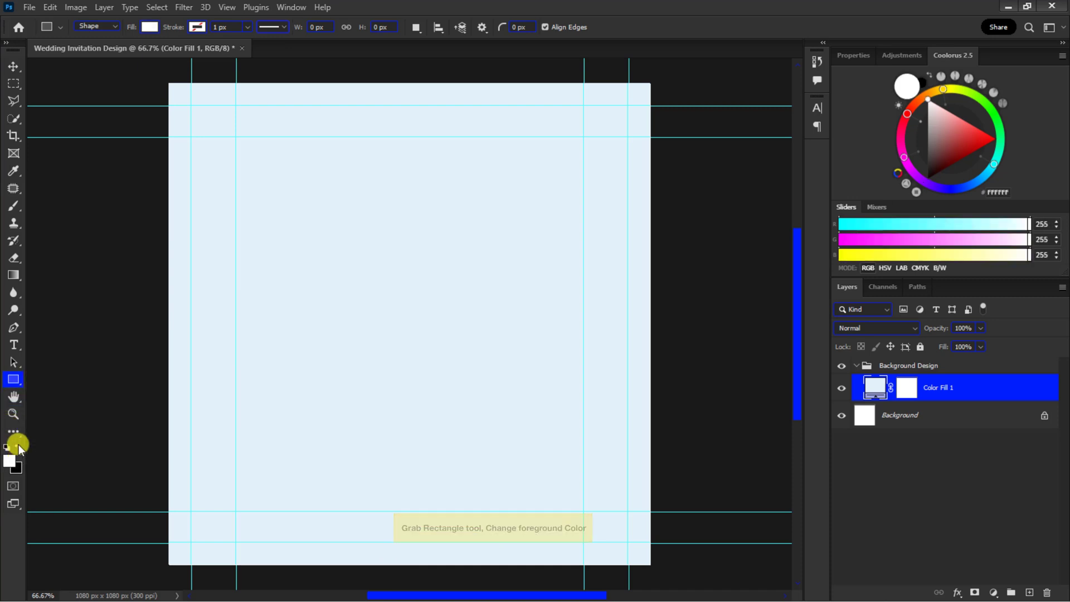
left_click_drag(267, 174, 585, 529)
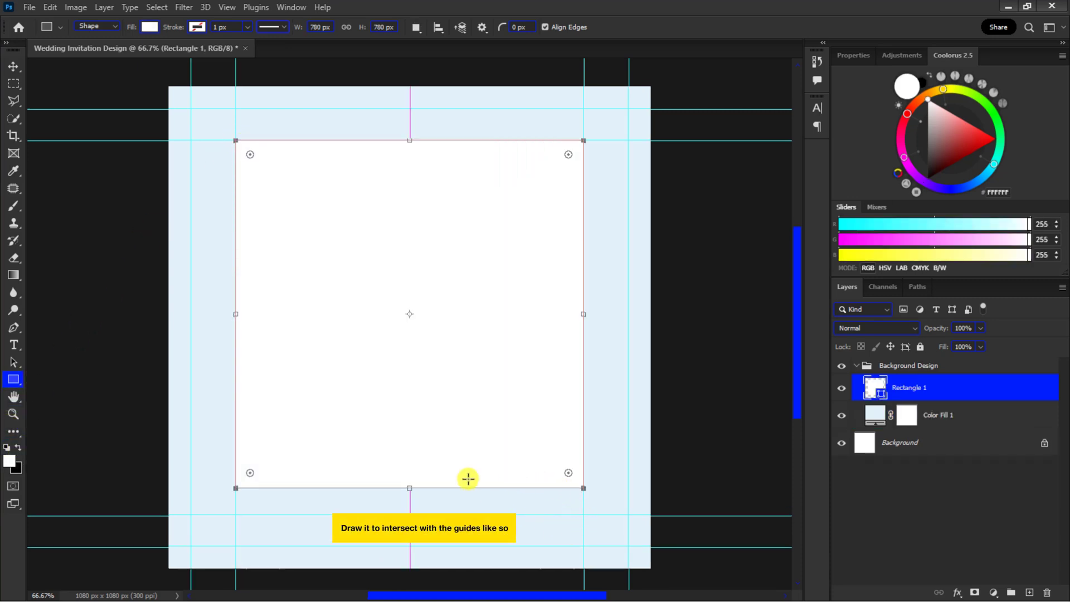
left_click_drag(408, 487, 408, 514)
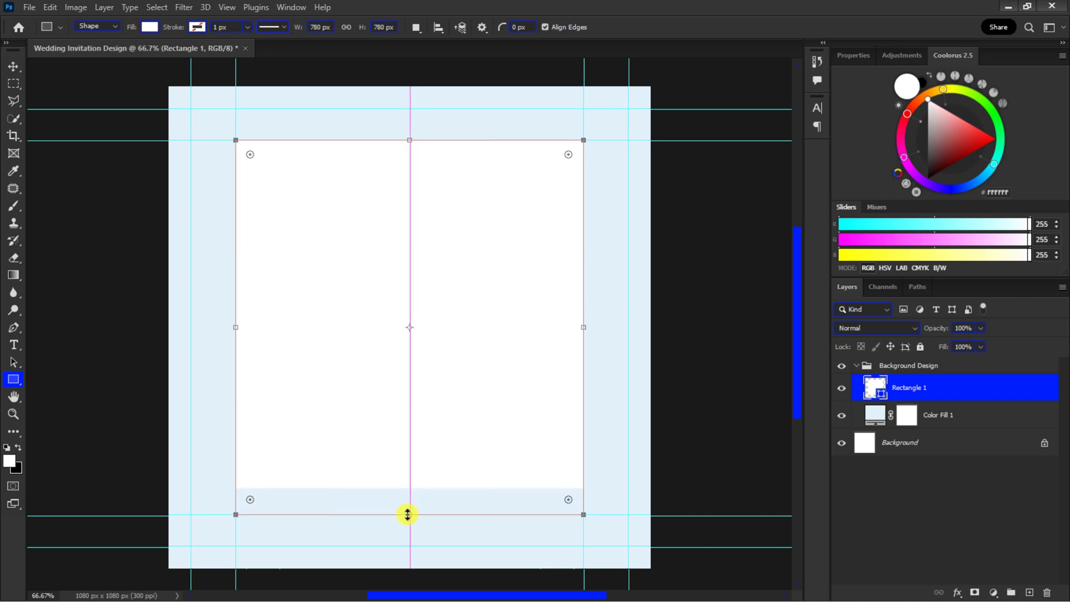
left_click(921, 346)
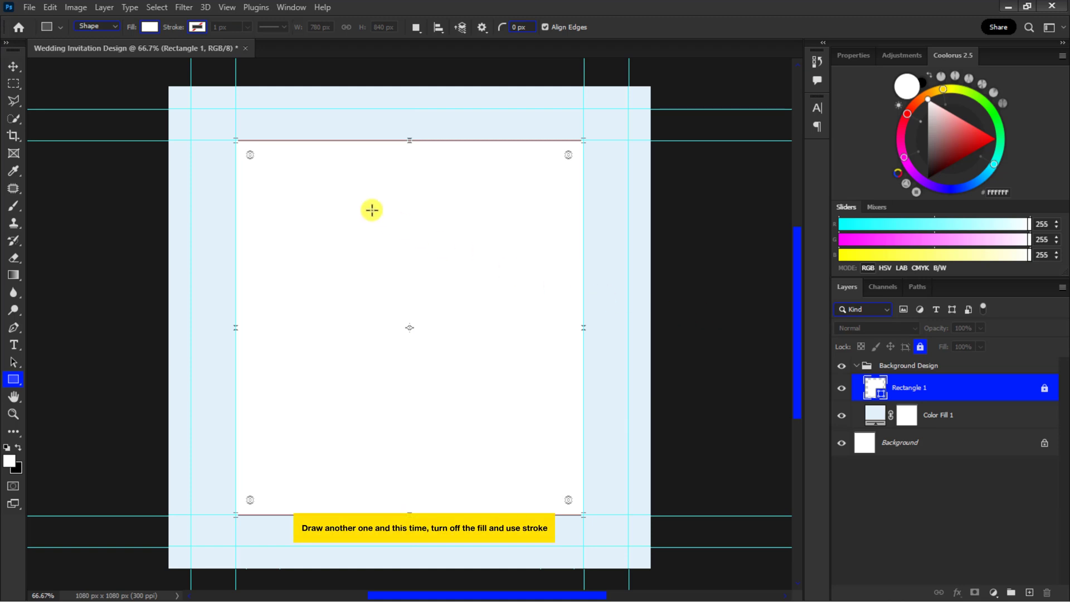
- Draw a second 812 x 881 px rectangle with no fill and a 10 px #0d3b66 stroke
left_click_drag(229, 131, 576, 536)
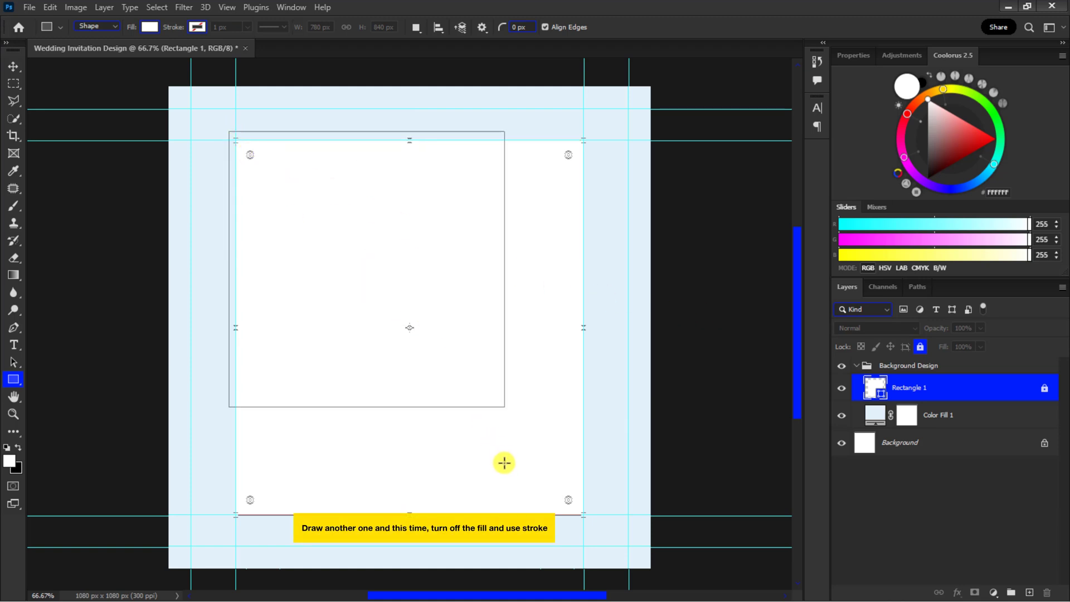
left_click_drag(577, 536, 591, 549)
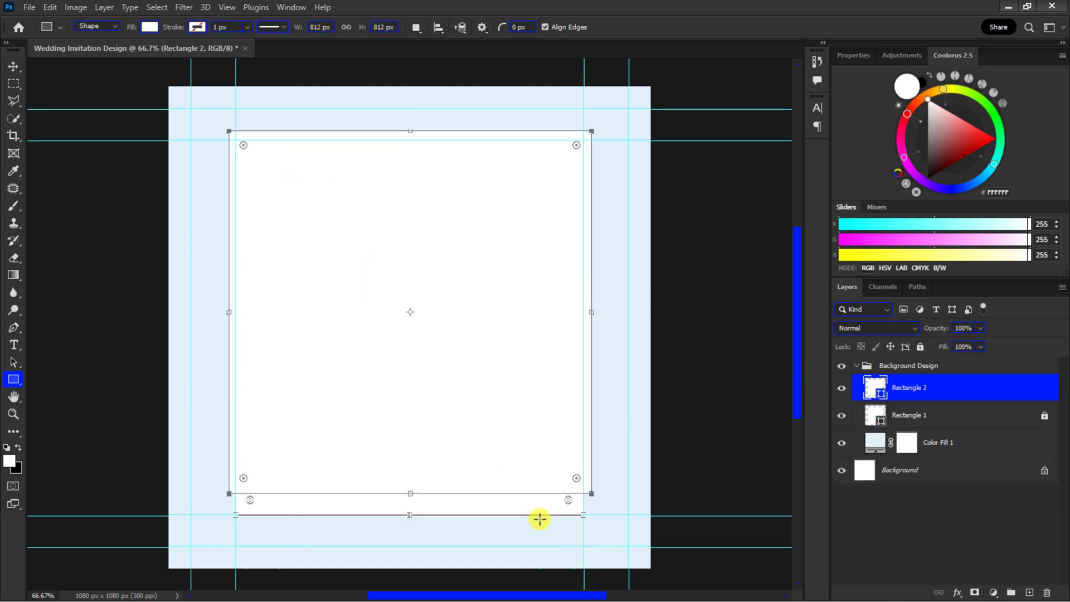
left_click_drag(409, 493, 412, 524)
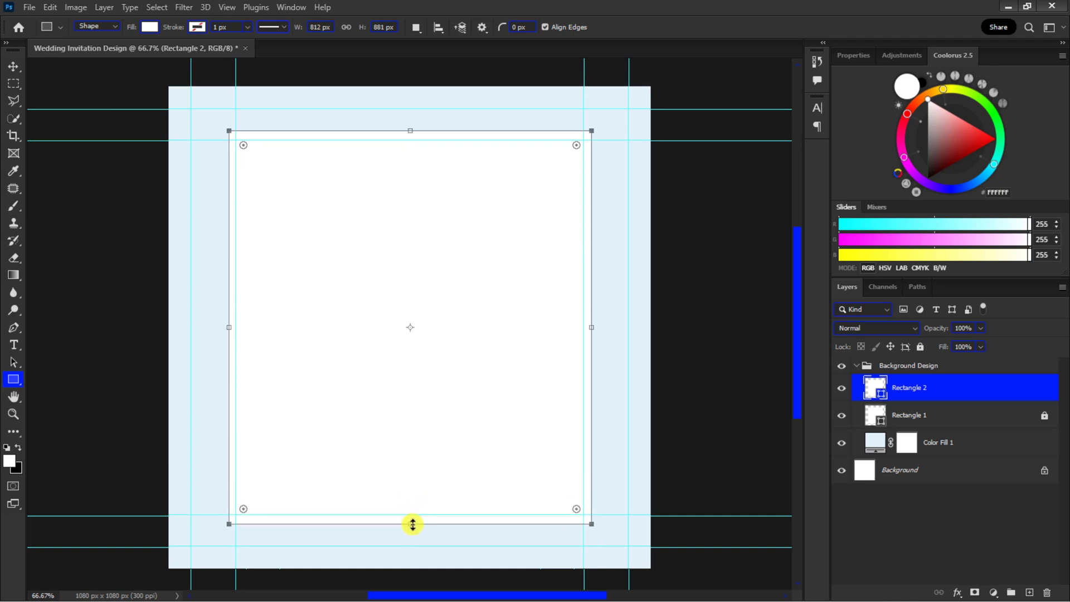
left_click(149, 27)
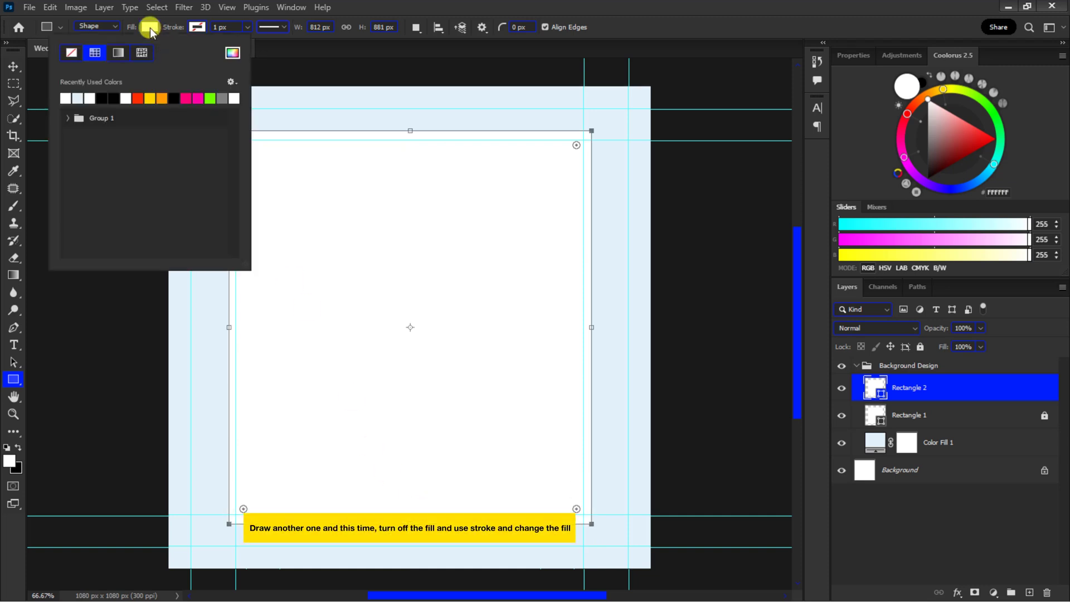
left_click(71, 52)
left_click(196, 26)
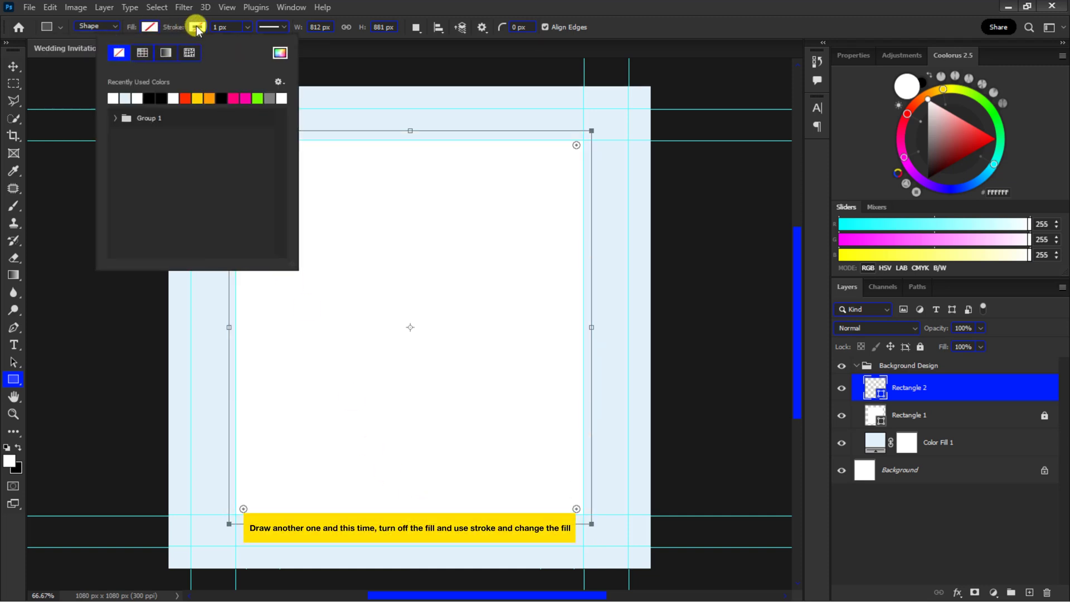
left_click(279, 54)
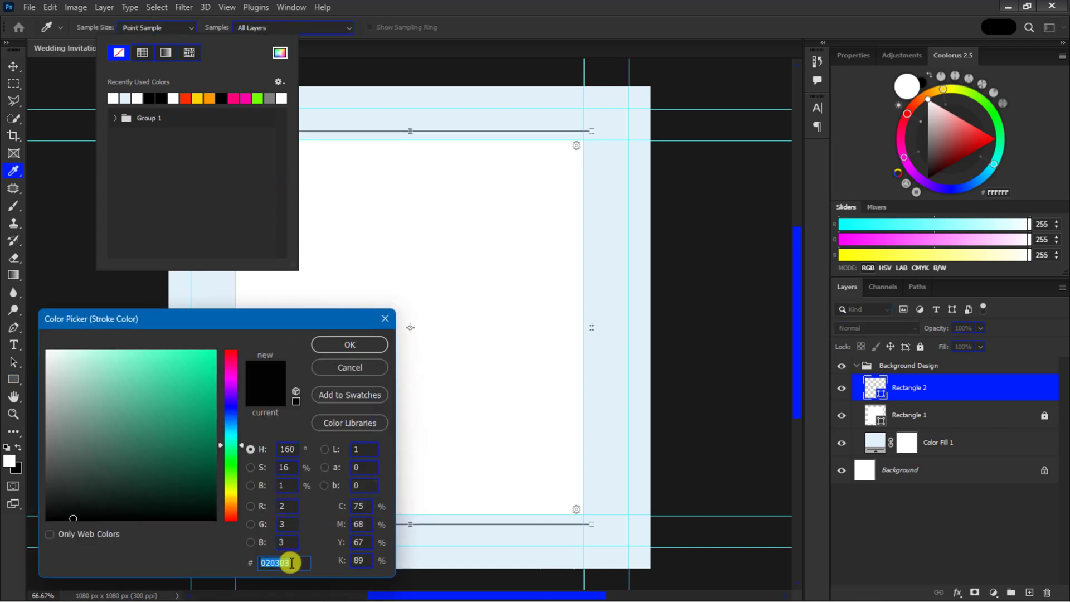
type("0d3b66")
left_click(349, 345)
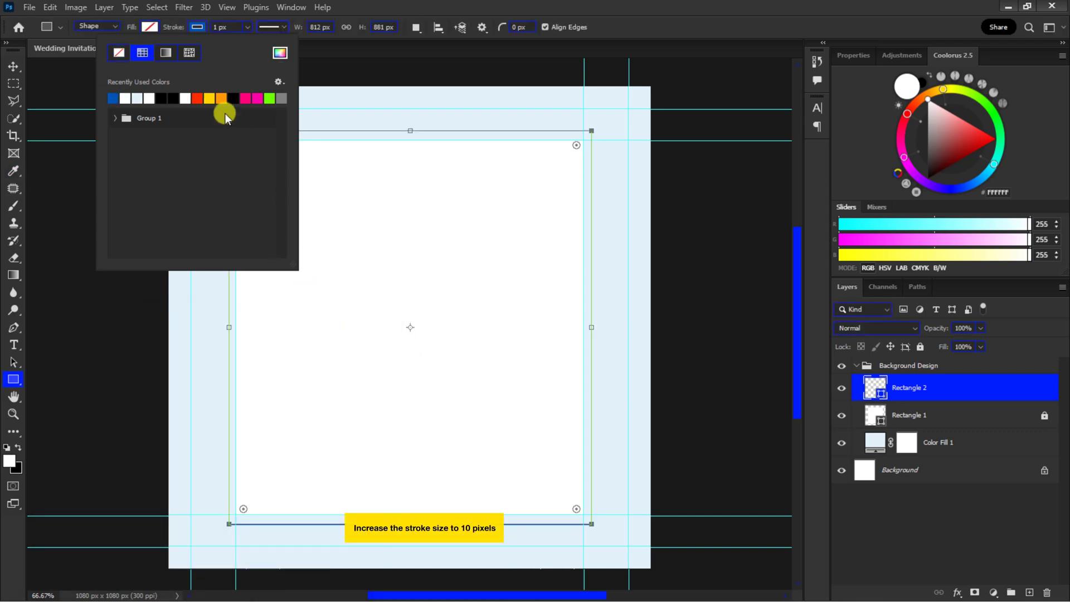
left_click(220, 26)
type("10")
key("Return")
- Create a new layer group named 'Text' above Background Design
left_click(13, 67)
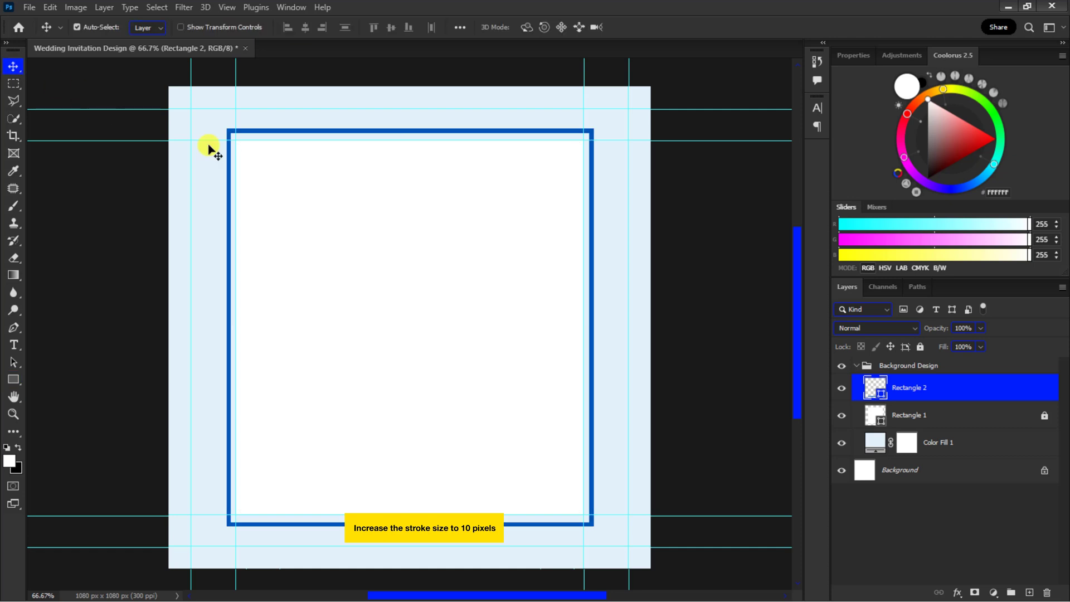
left_click(892, 365)
left_click(1011, 592)
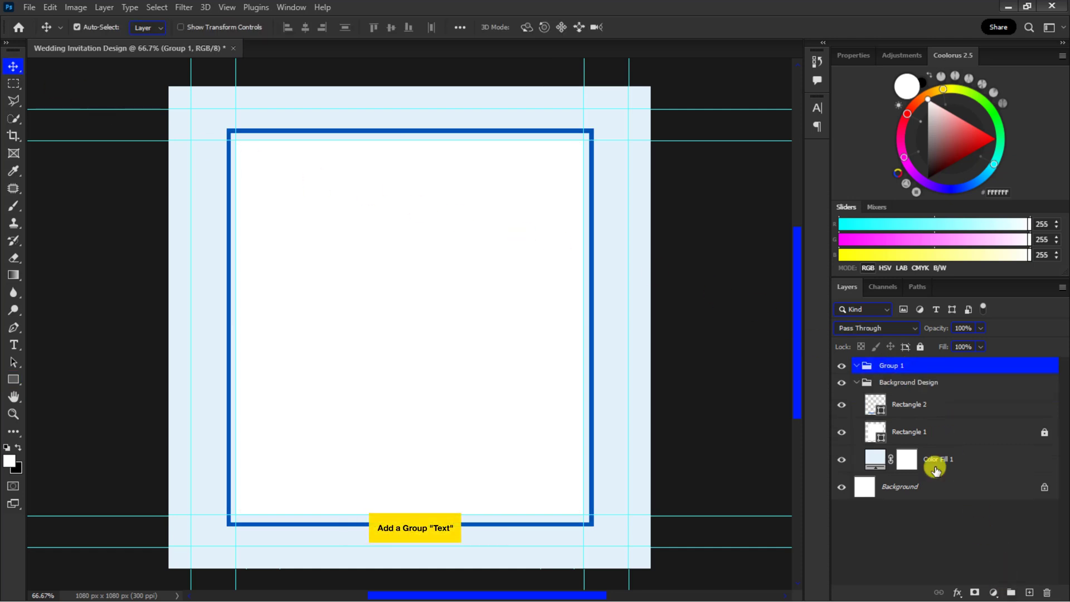
- Type a three-line 'Save / the / Date' heading in #0055b7 blue
left_click(13, 344)
left_click(9, 460)
double_click(285, 563)
type("00")
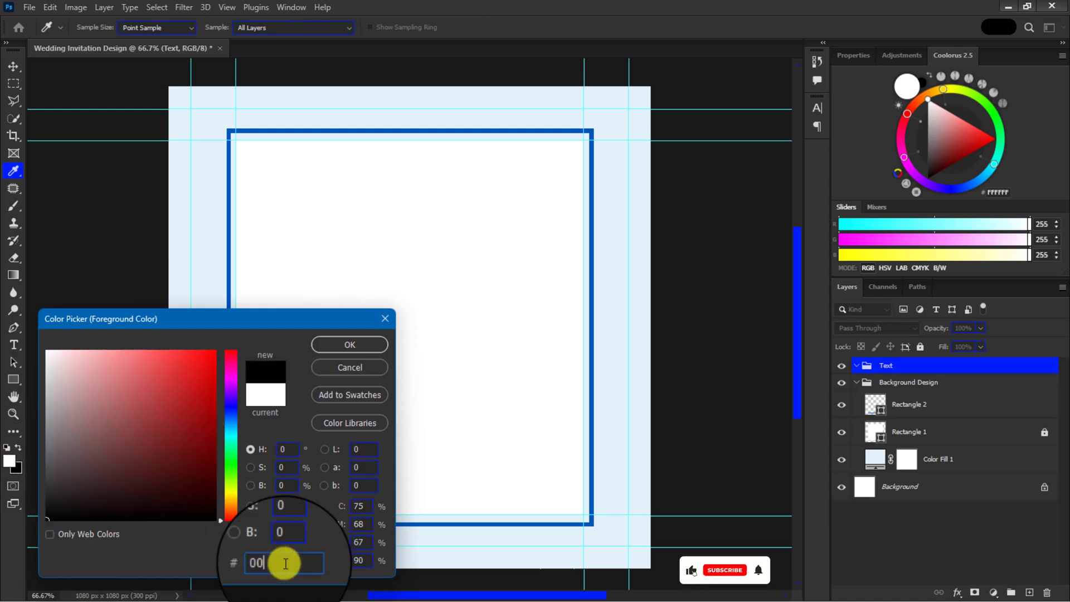
type("55b7")
left_click(339, 344)
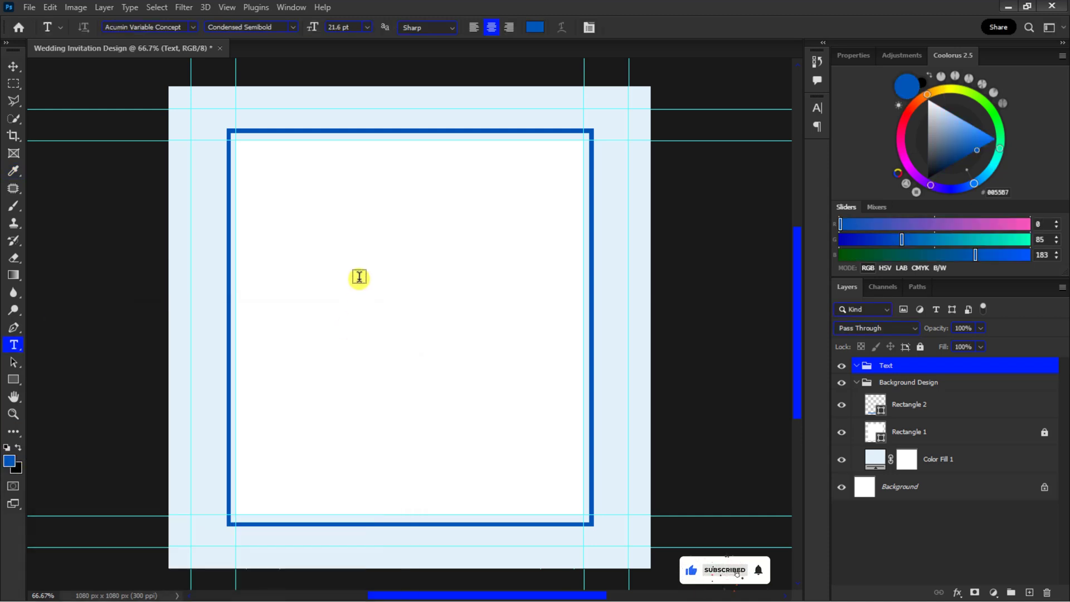
left_click(378, 215)
type("Save")
key("Return")
type("the")
key("Return")
type("Date")
left_click(636, 27)
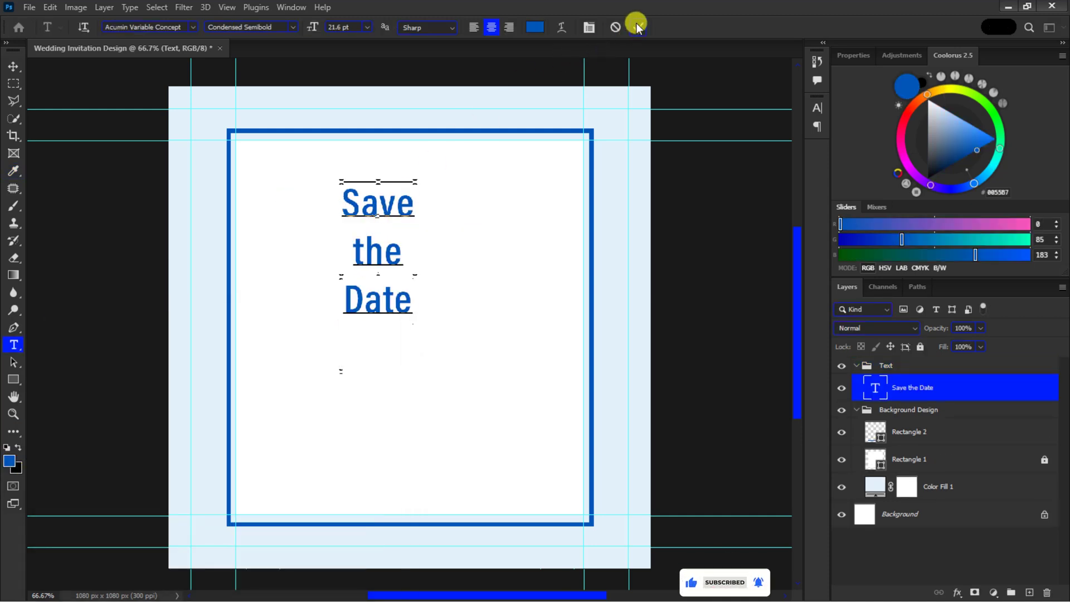
- Set the heading's font to Ghaitsa with 0 tracking
left_click(815, 108)
left_click(724, 127)
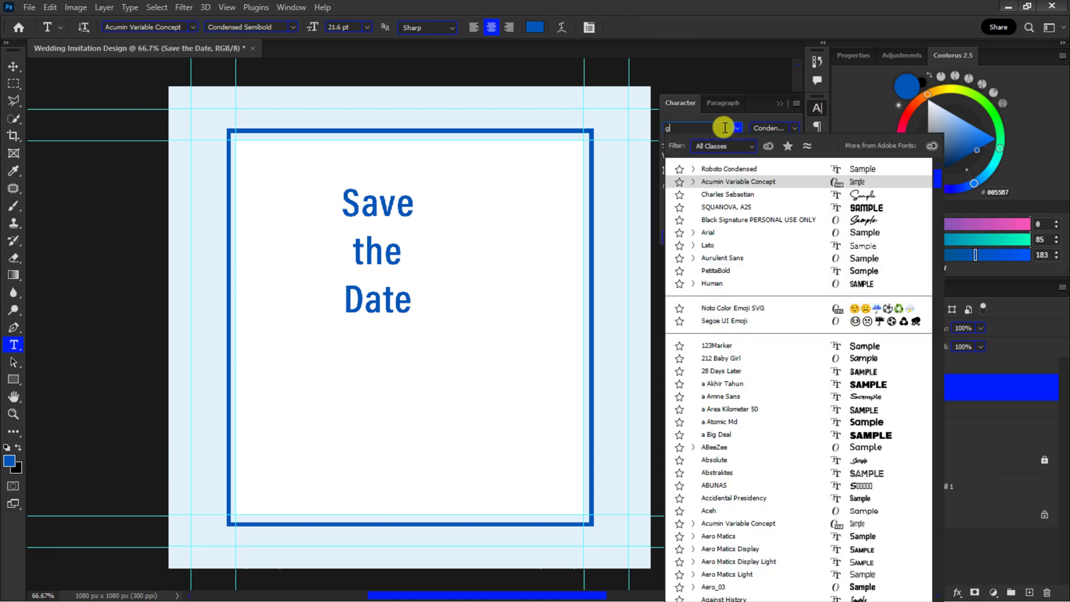
type("Ghaitsa")
left_click(718, 164)
left_click(794, 157)
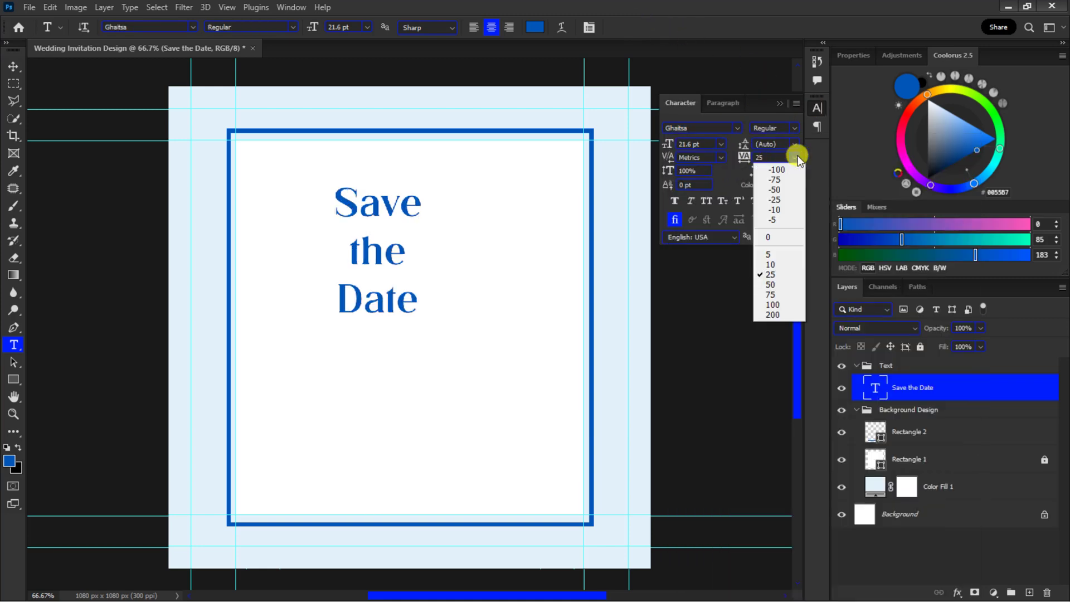
left_click(786, 236)
- Centre and enlarge the heading, and set its leading to 29 pt
left_click(14, 67)
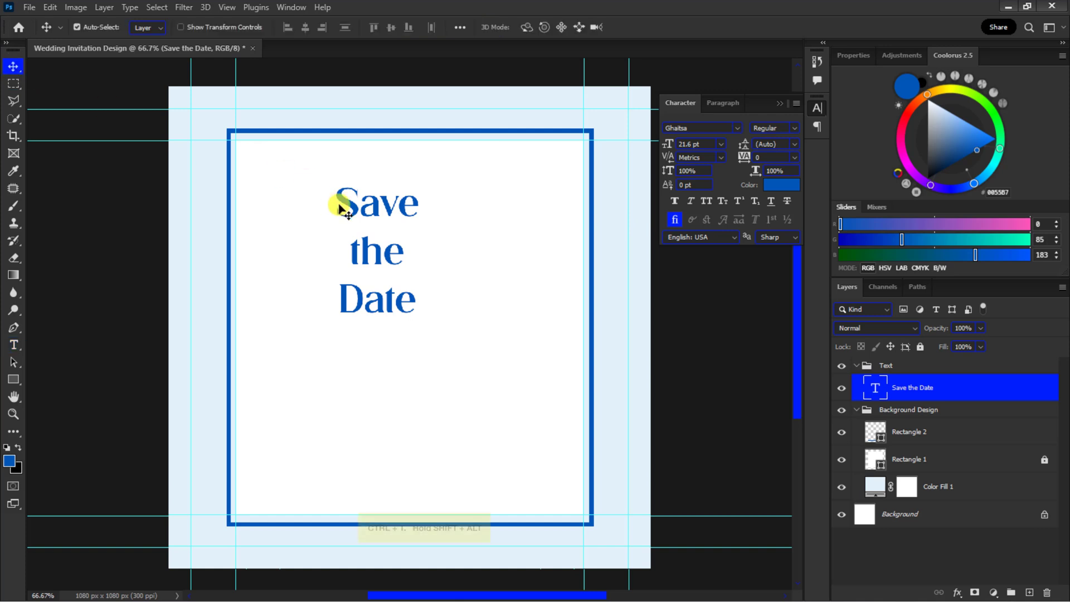
key("ctrl+t")
left_click_drag(336, 205, 379, 212)
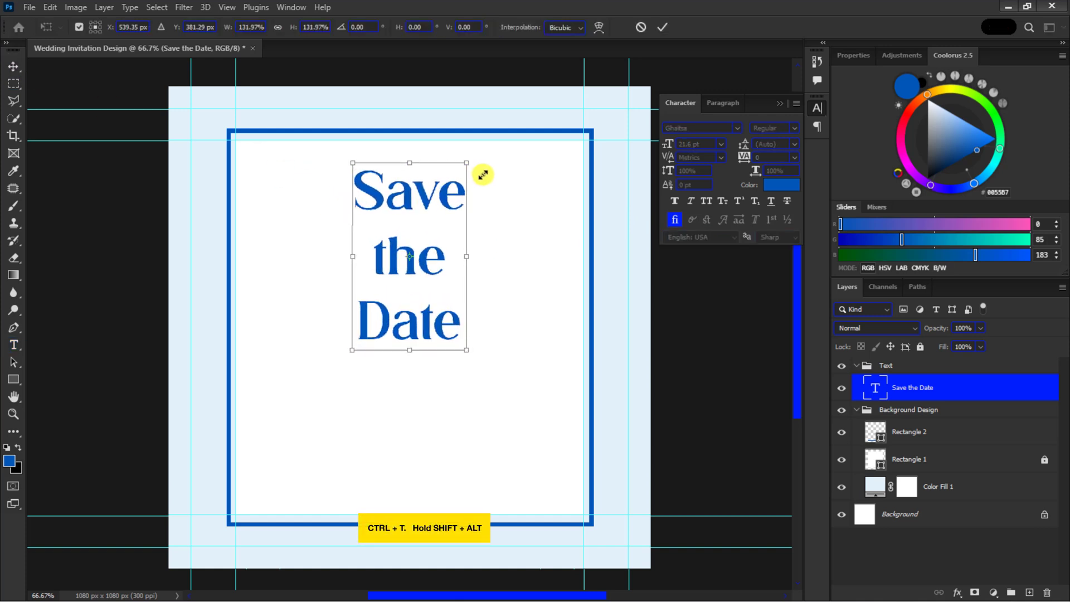
left_click_drag(450, 187, 471, 157)
key("Return")
left_click_drag(743, 146, 734, 146)
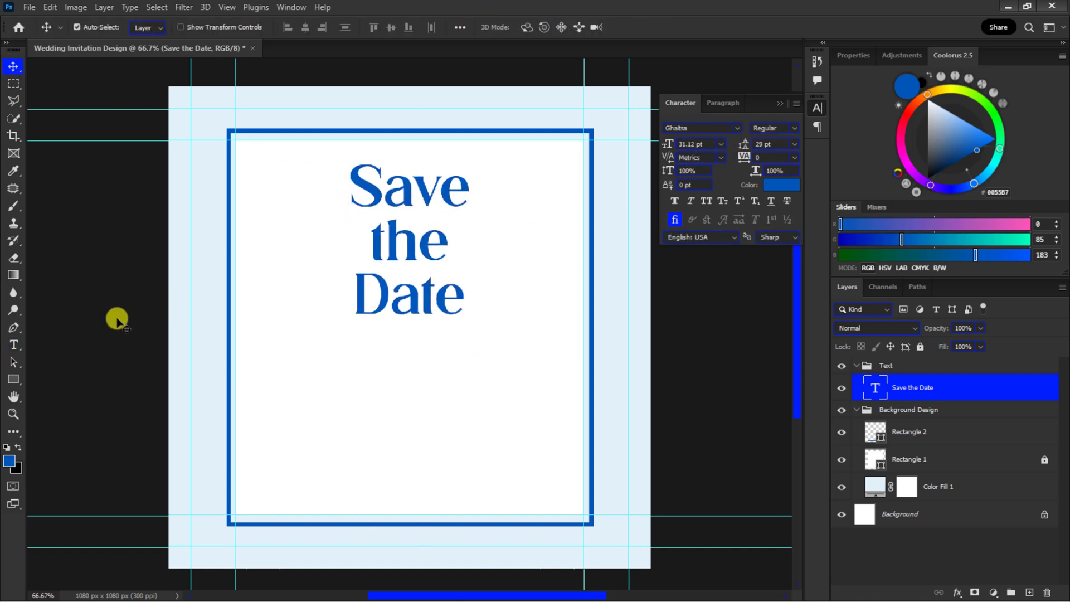
- Paste the date text into a new text box below the heading
left_click(12, 344)
left_click(310, 380)
key("ctrl+v")
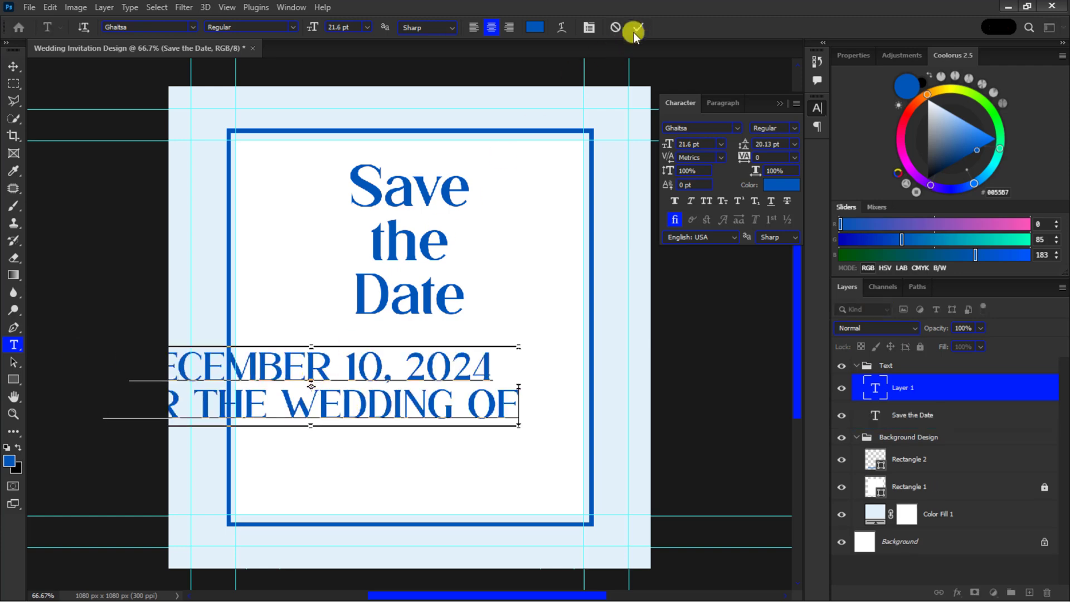
- Style the date text in Franklin Gothic Medium with colour #373737
left_click(637, 28)
left_click(696, 127)
type("frankli")
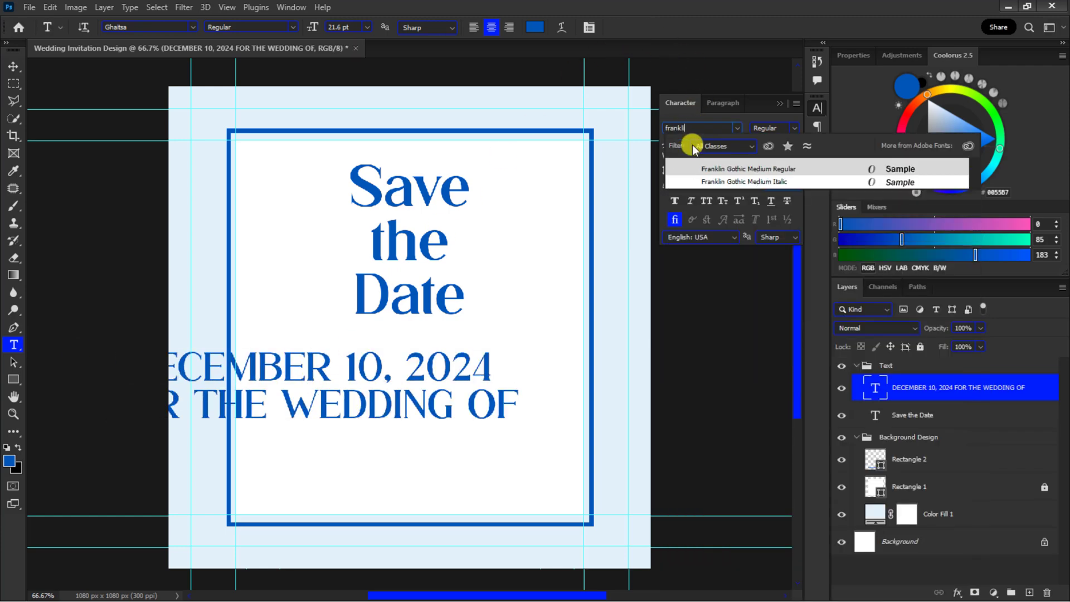
left_click(741, 165)
left_click(778, 186)
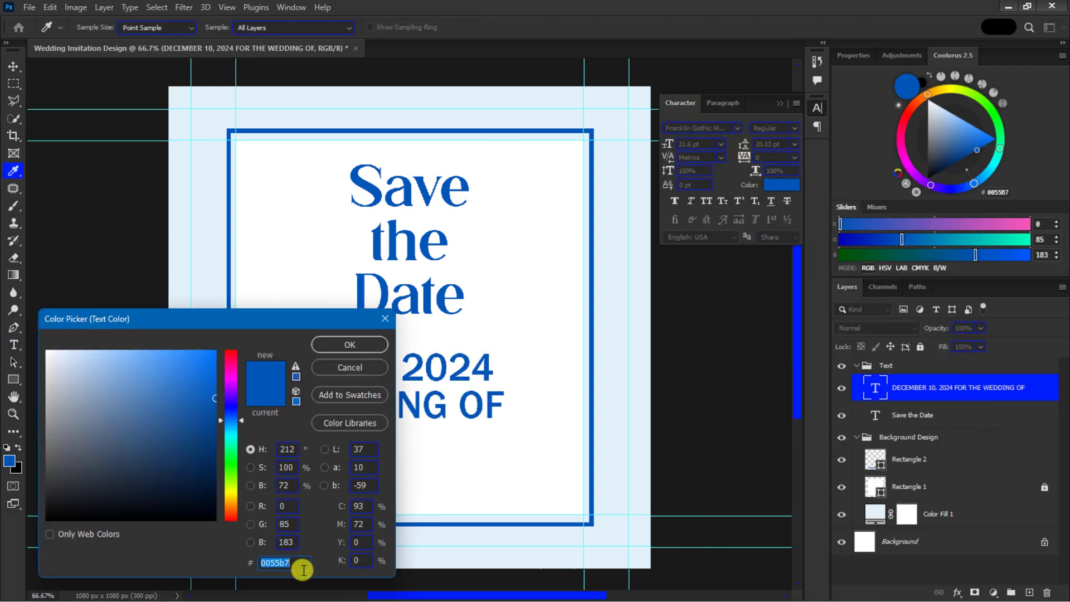
type("373737")
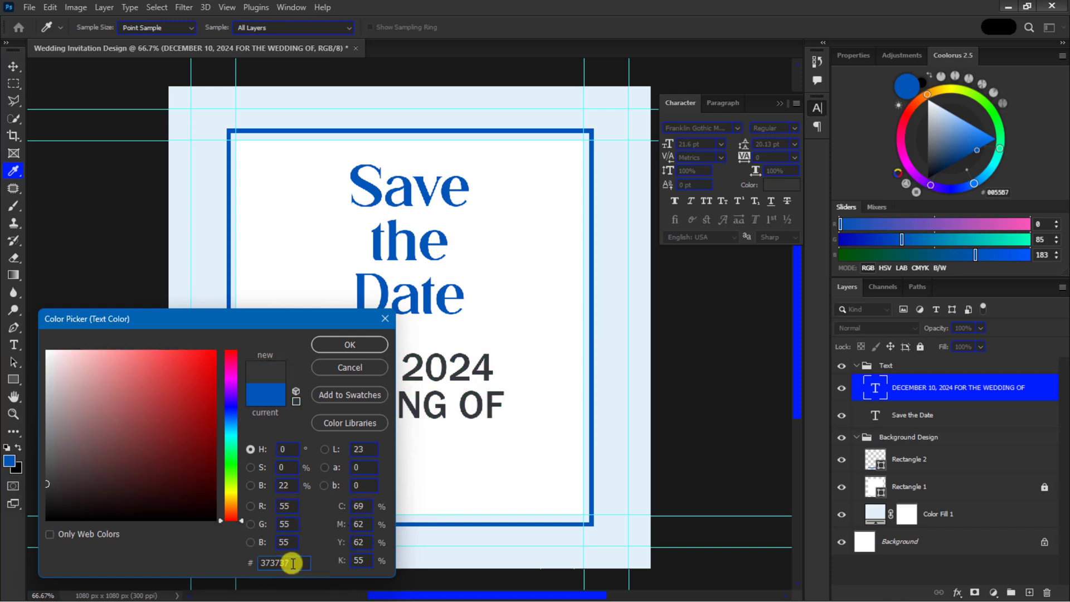
left_click(341, 344)
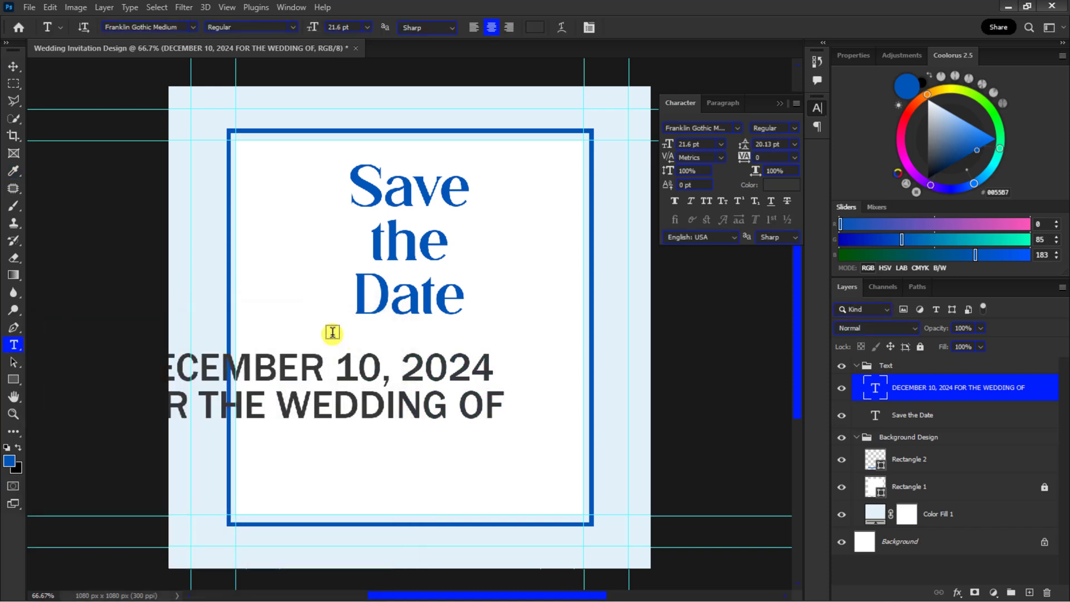
- Shrink and centre the date text under the heading with 14 pt leading, and duplicate it lower
left_click(14, 66)
key("ctrl+t")
left_click_drag(286, 365, 426, 346)
left_click_drag(607, 406, 514, 390)
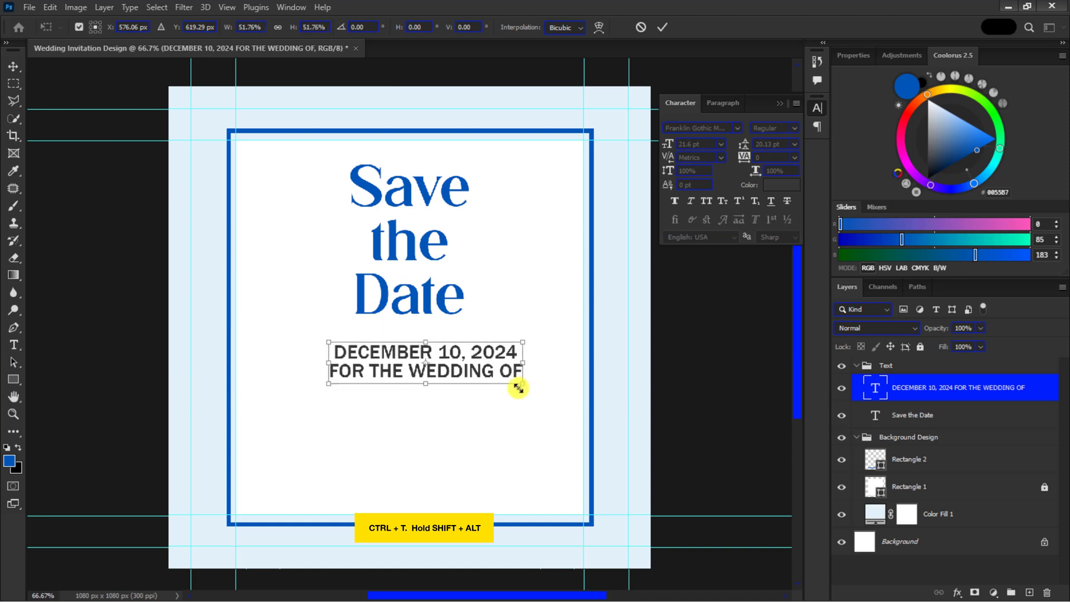
left_click_drag(437, 356, 421, 342)
key("Return")
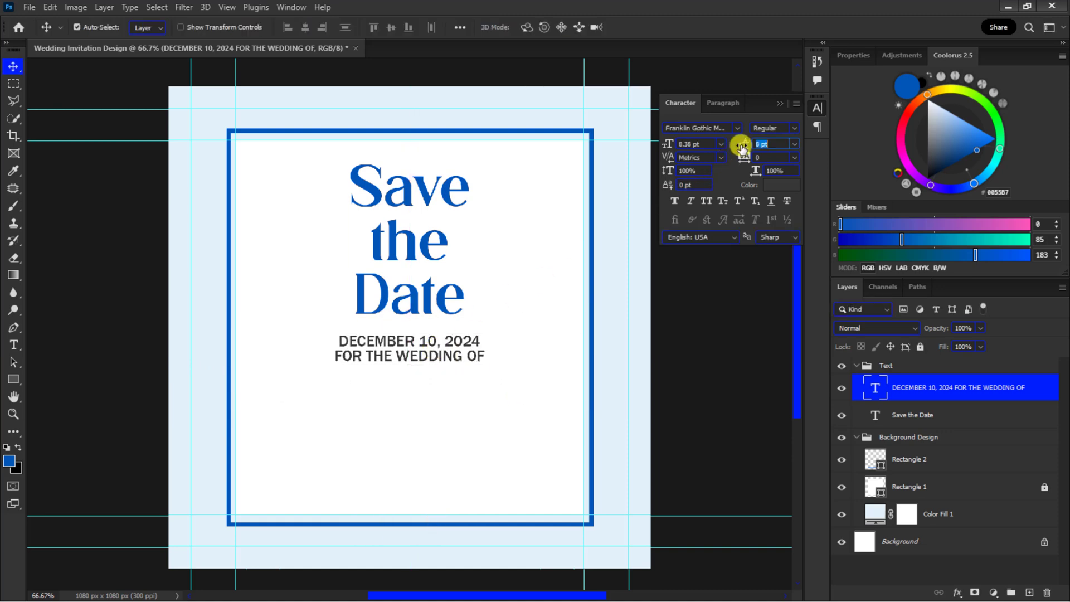
left_click_drag(741, 146, 747, 148)
left_click_drag(427, 341, 429, 446)
double_click(429, 445)
- Replace the duplicate's text with the two-line venue address
type("1234, BROOKLY AVENUE")
key("Return")
type("NEW YORK")
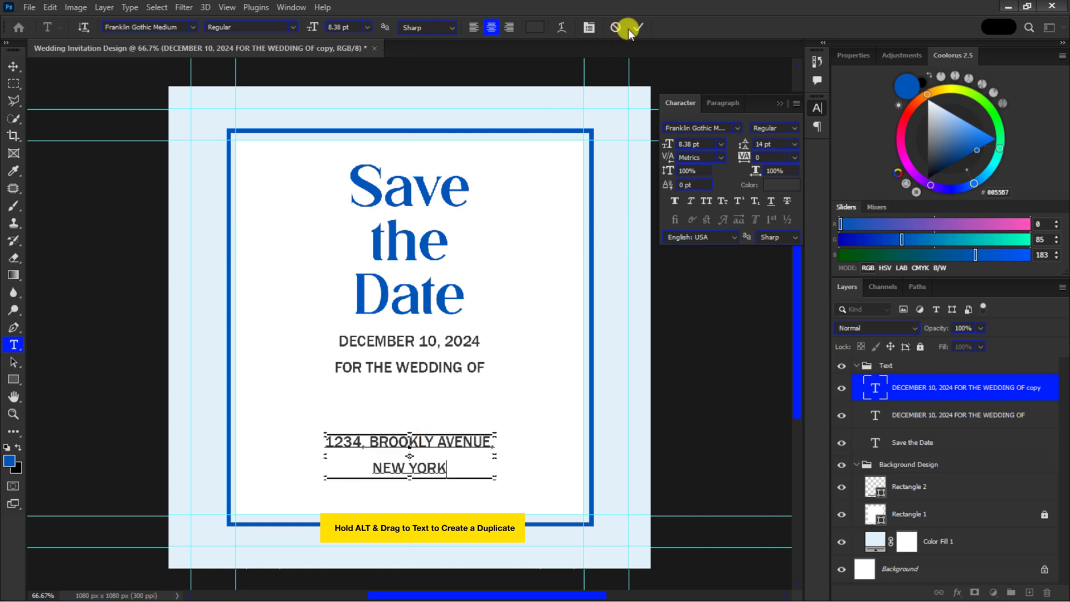
left_click(637, 27)
- Set both the date text and the address text to 6 pt
key("v")
left_click(462, 344)
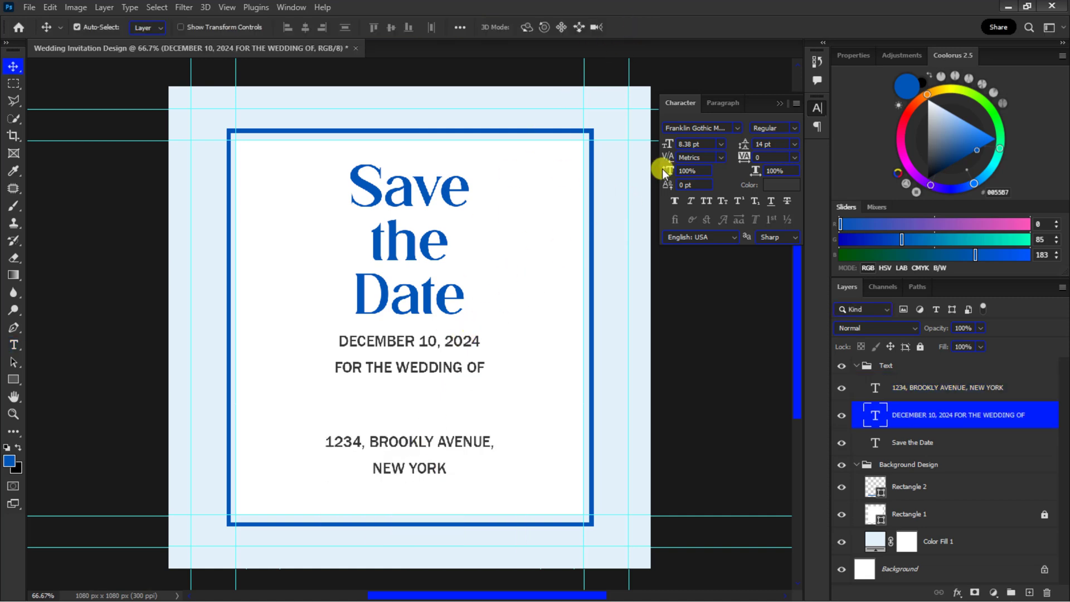
type("6")
key("Return")
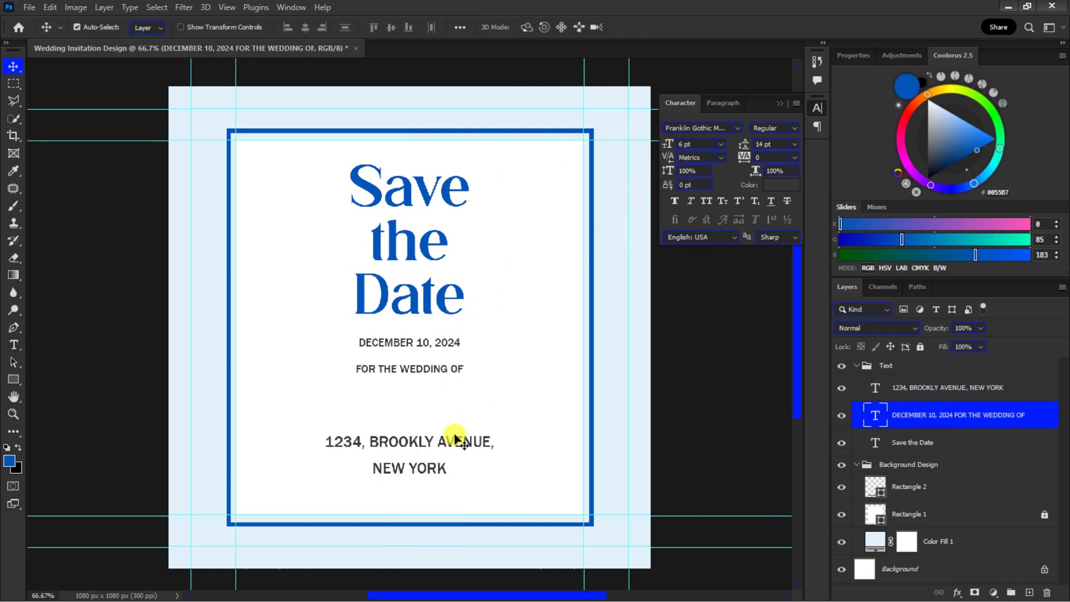
left_click(454, 437)
type("6")
key("Return")
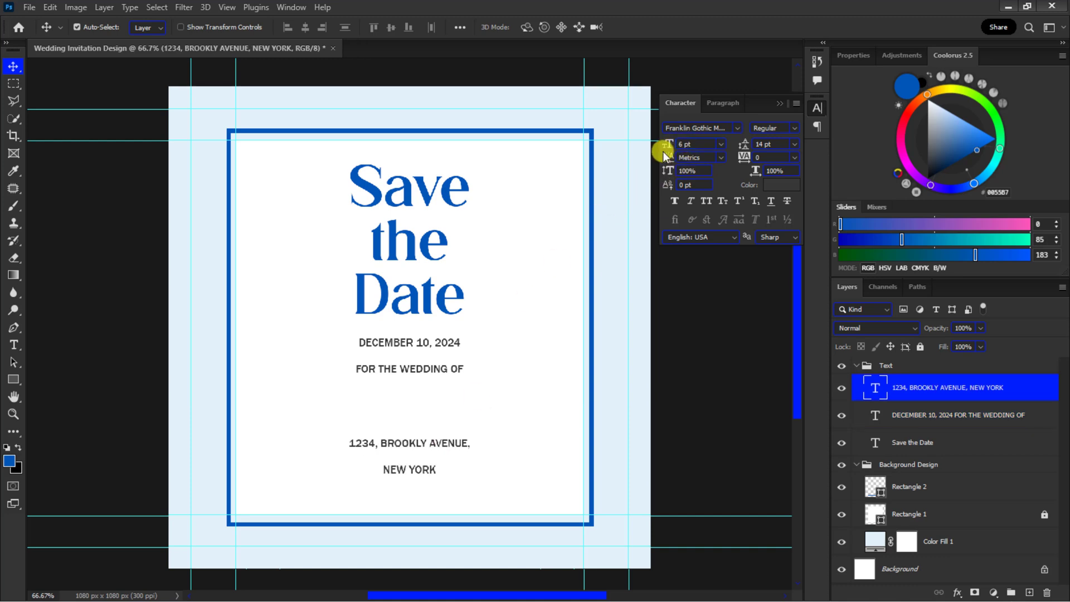
left_click(12, 345)
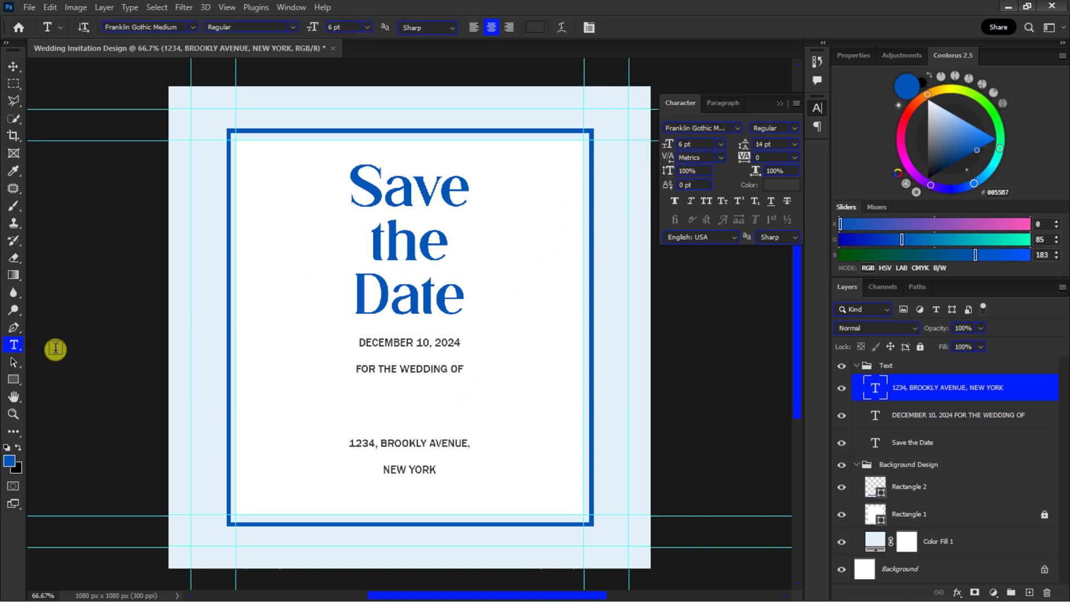
- Add a 'Bride & Groom' text line coloured with the blue sampled from 'Date'
left_click(281, 400)
type("Bride & Groom")
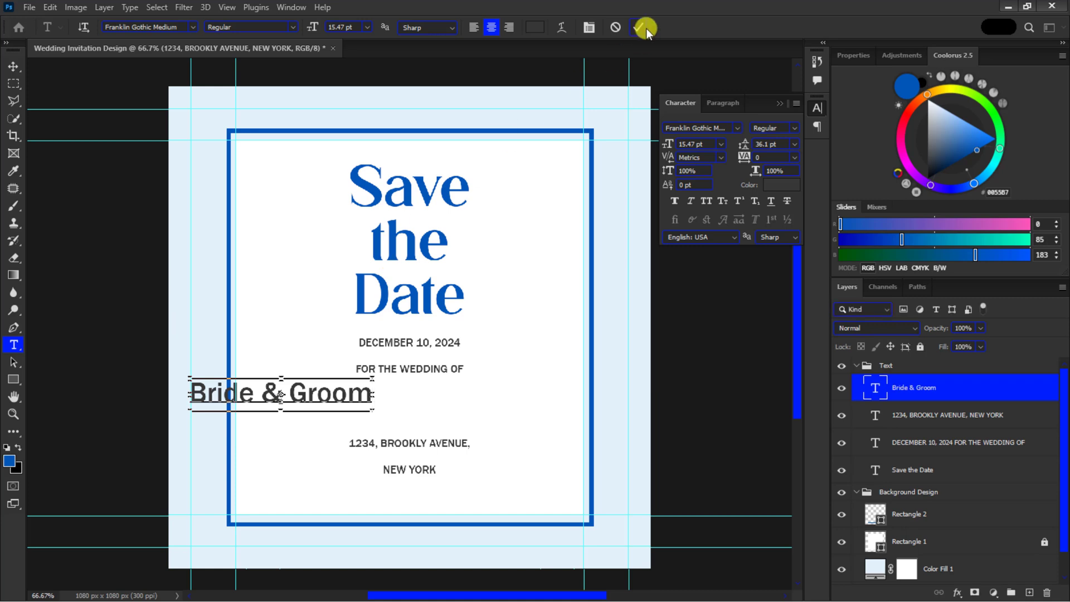
left_click(641, 28)
left_click(776, 186)
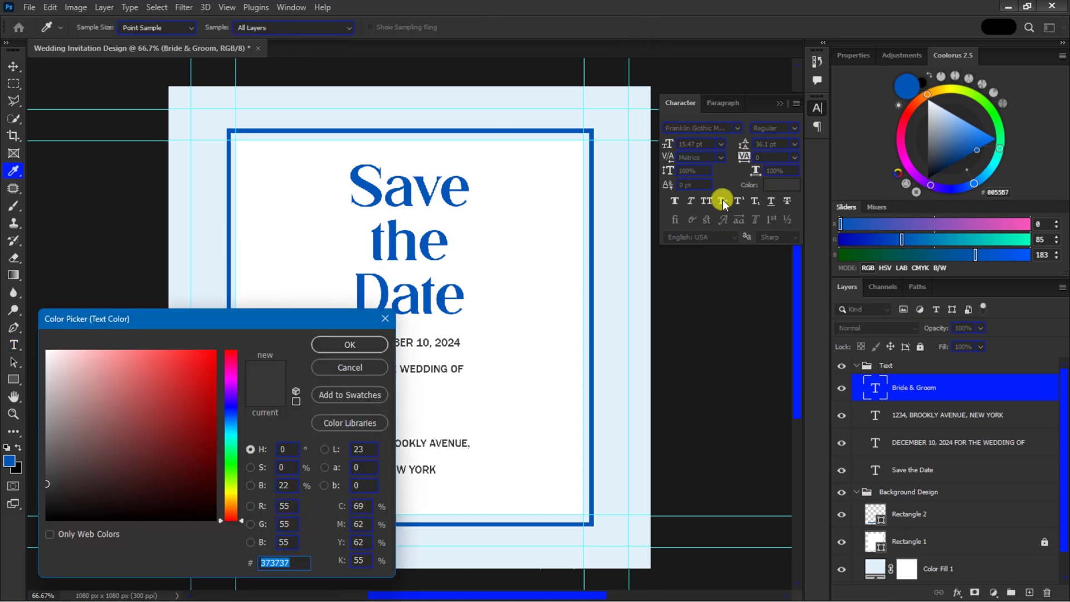
left_click(425, 295)
left_click(350, 345)
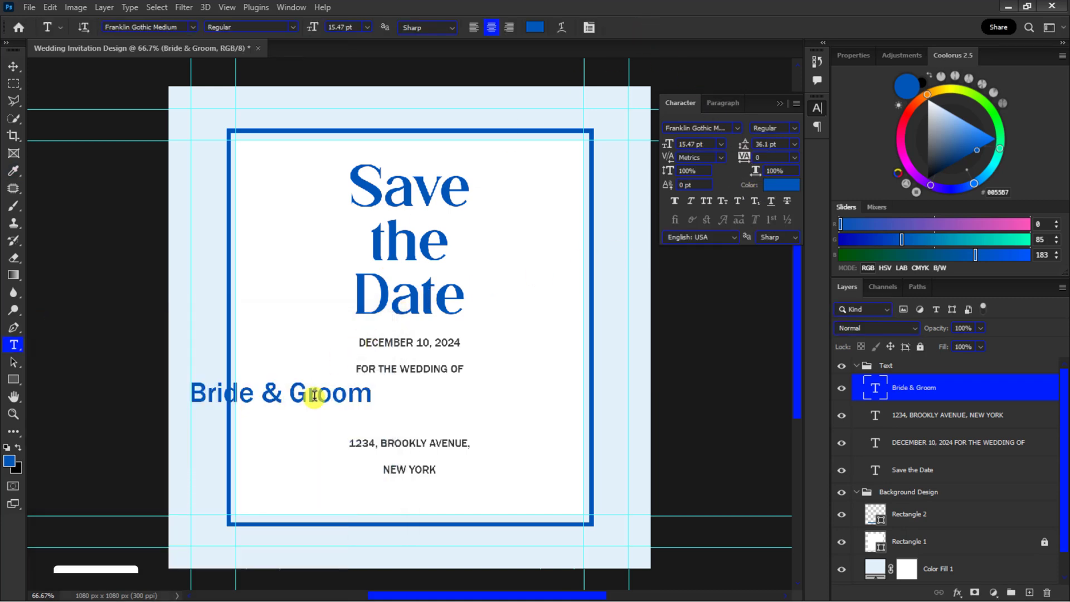
- Centre 'Bride & Groom' on the card, set it in Amertha, and enlarge it
left_click(14, 66)
left_click_drag(269, 394, 398, 406)
left_click(668, 128)
type("amer")
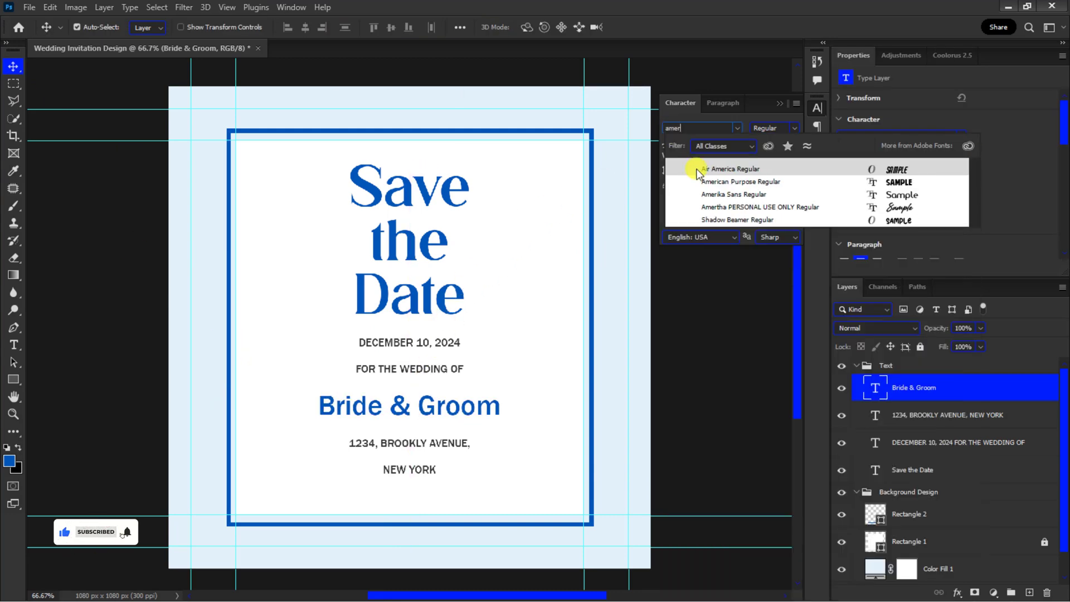
left_click(709, 207)
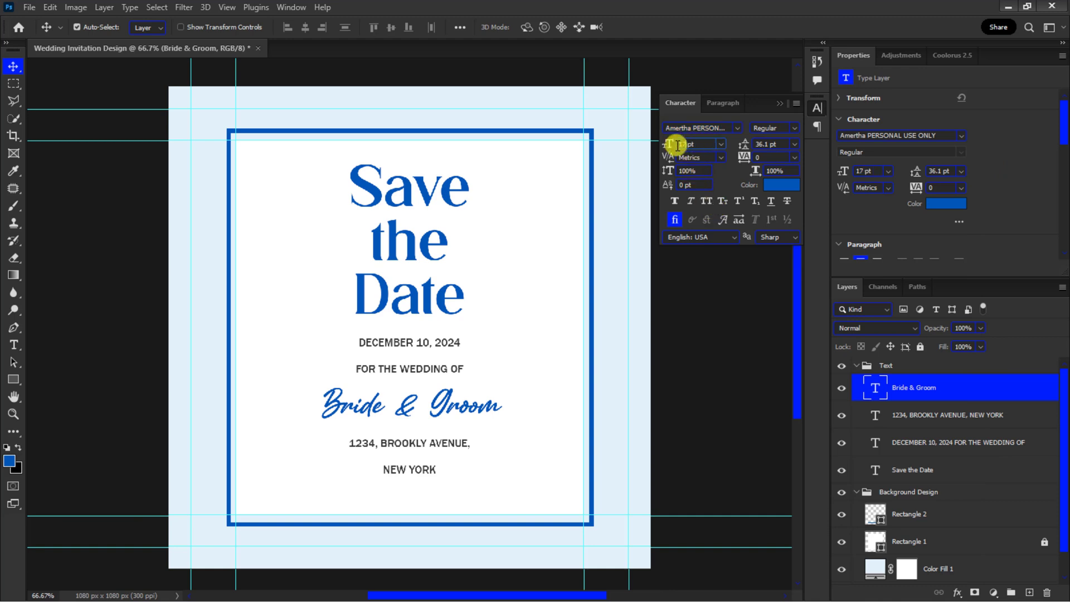
left_click_drag(676, 146, 678, 146)
- Duplicate the address below as 'Formal invitation to follow' in Balistica, then collapse the Text group
left_click_drag(429, 437, 429, 496)
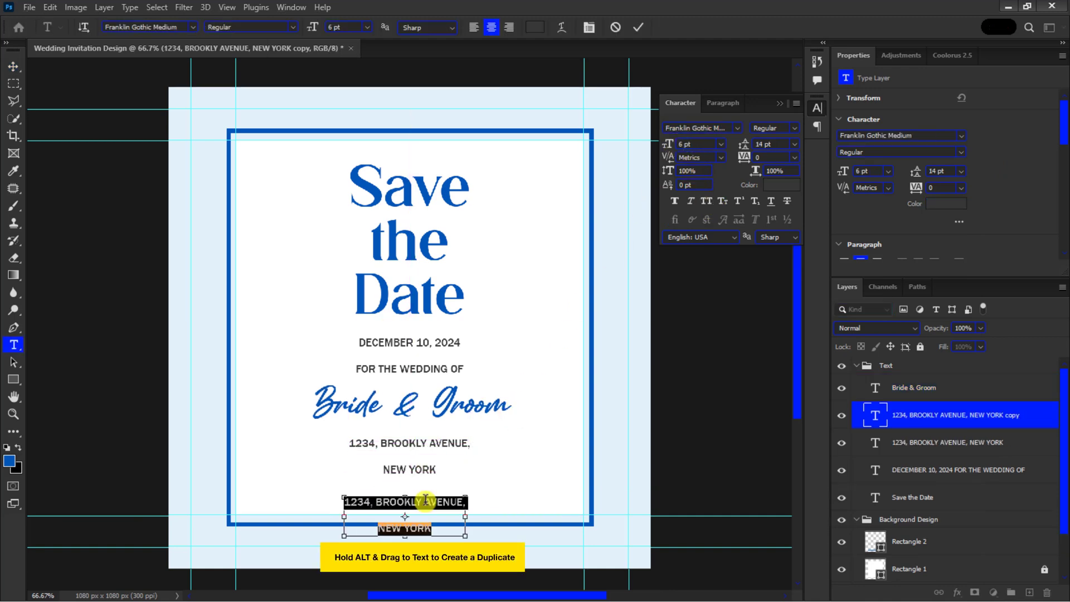
type("Formal invitation to follow")
left_click(637, 27)
left_click(721, 128)
type("balis")
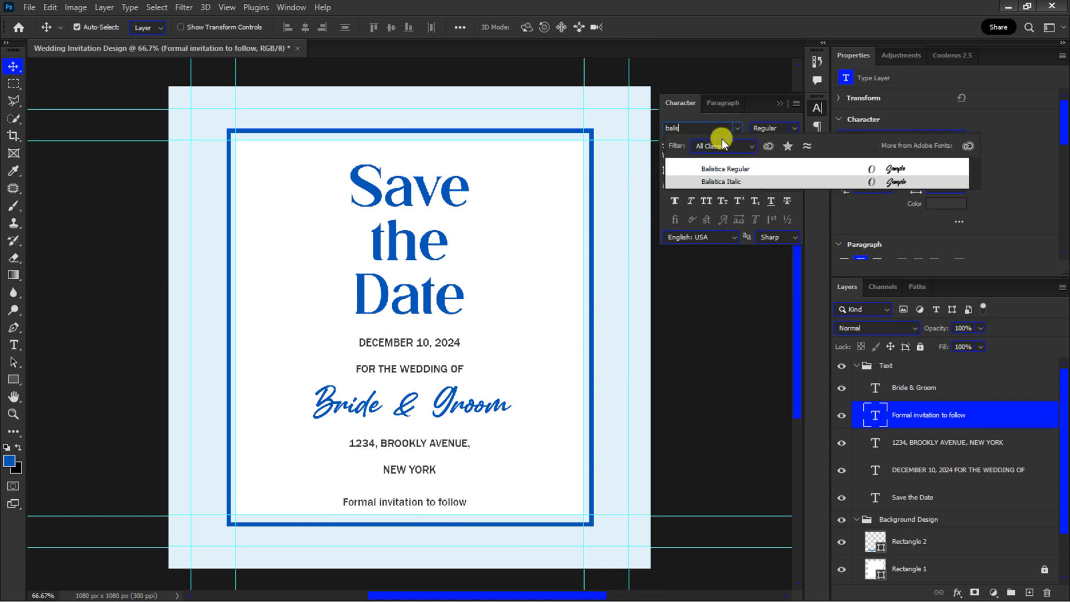
left_click(700, 148)
left_click(817, 107)
key("ctrl+minus")
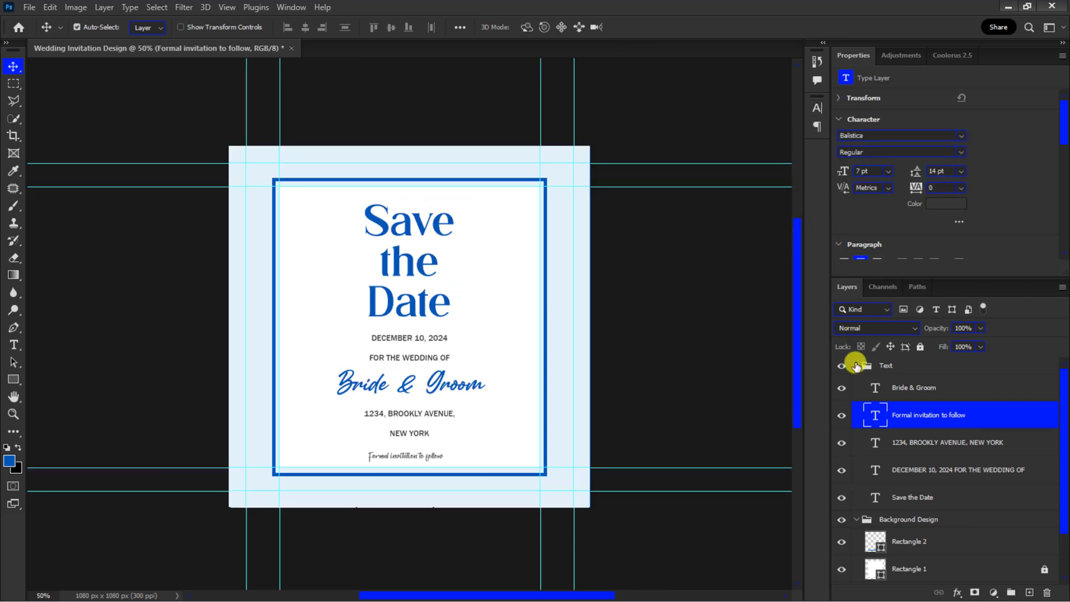
left_click(857, 366)
left_click(872, 405)
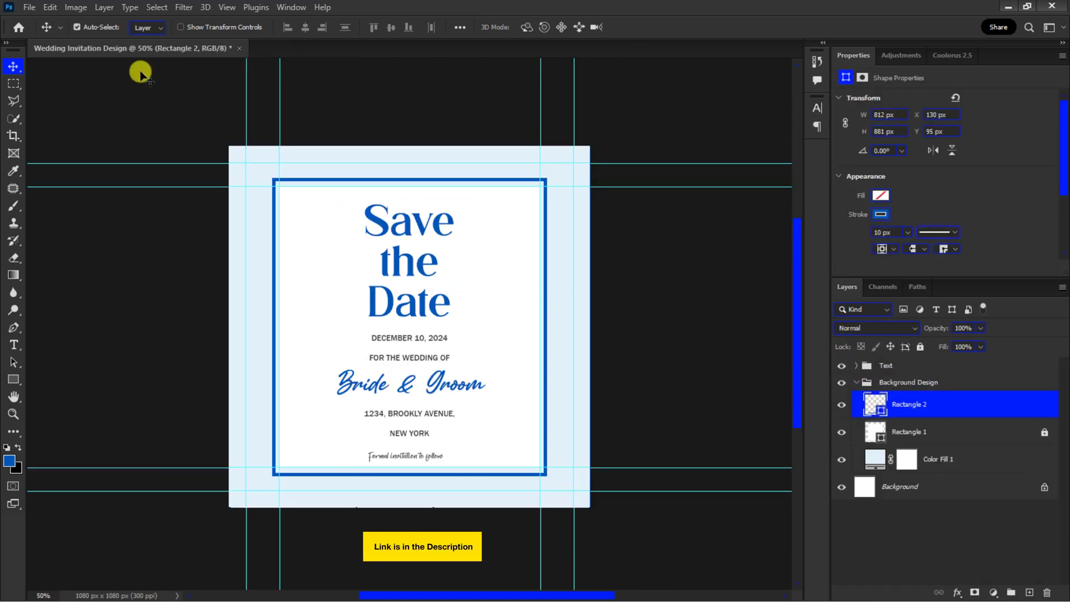
- Place the blue rose PNG embedded and scale it into the card's lower-left corner
left_click(30, 8)
left_click(86, 229)
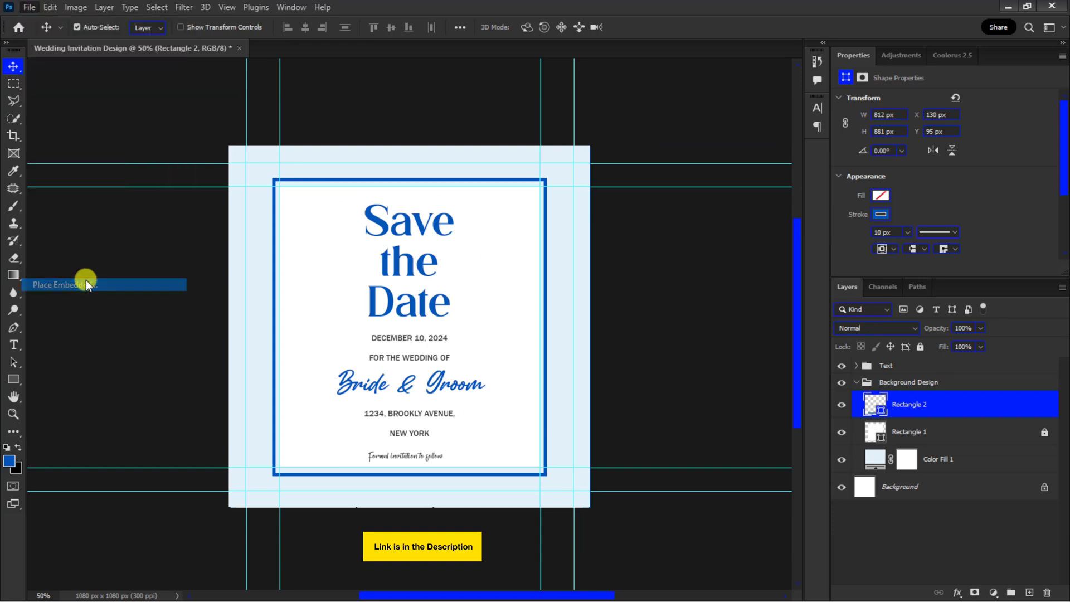
left_click(155, 117)
left_click(304, 248)
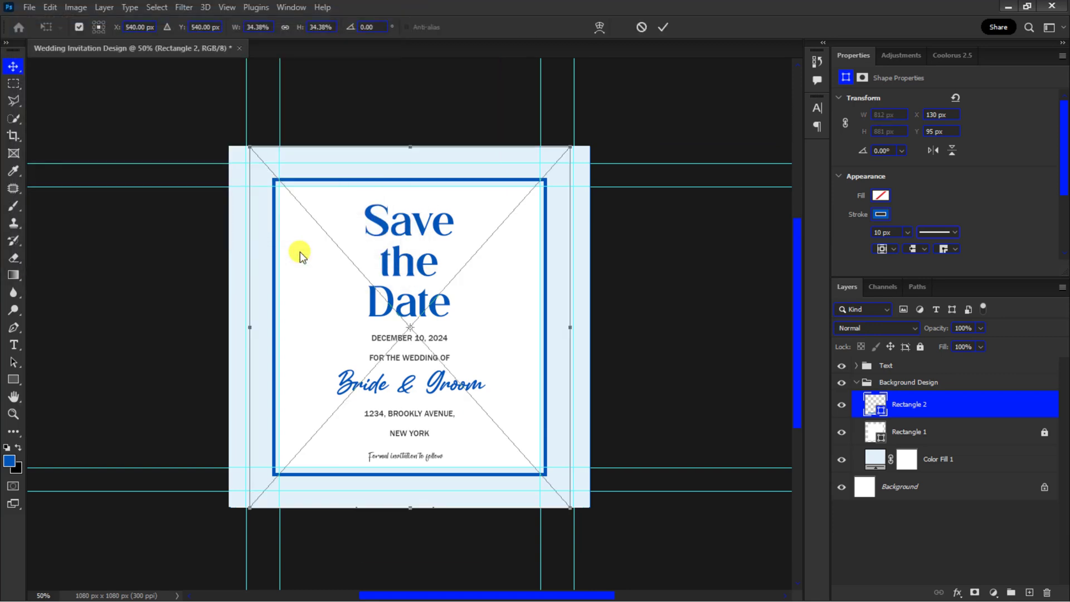
left_click_drag(571, 143, 401, 329)
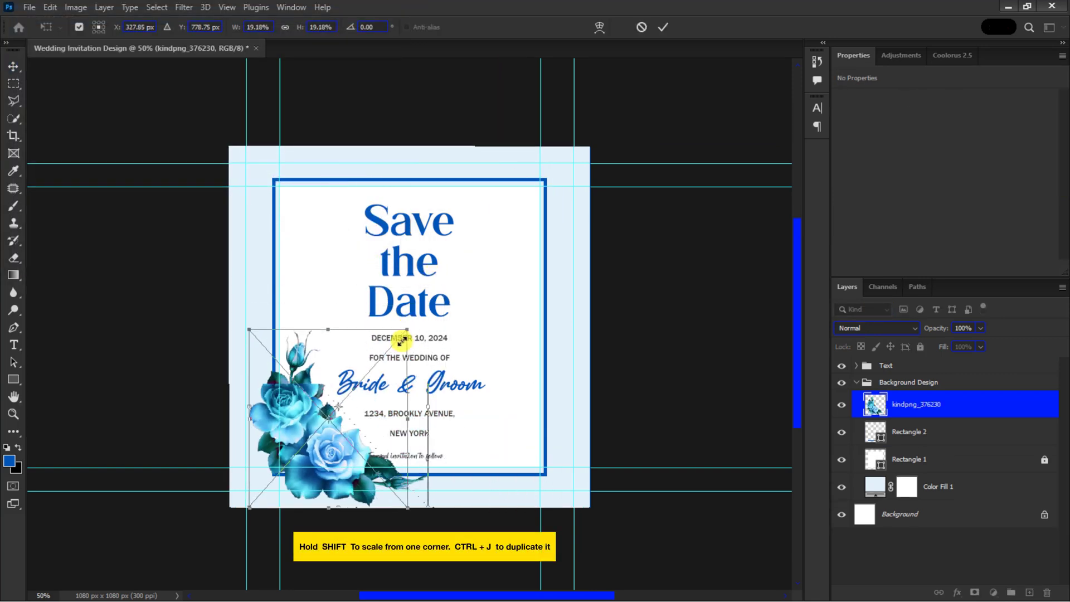
- Duplicate the roses, flip the copy vertically and horizontally, and move it top-right
left_click_drag(326, 453, 313, 455)
right_click(313, 332)
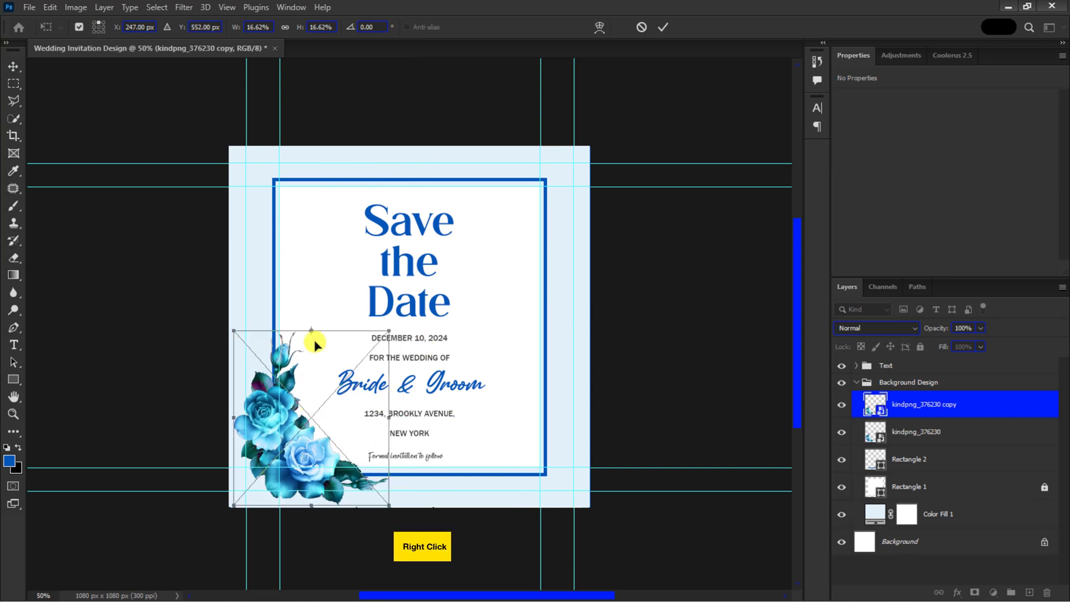
left_click(331, 333)
right_click(315, 214)
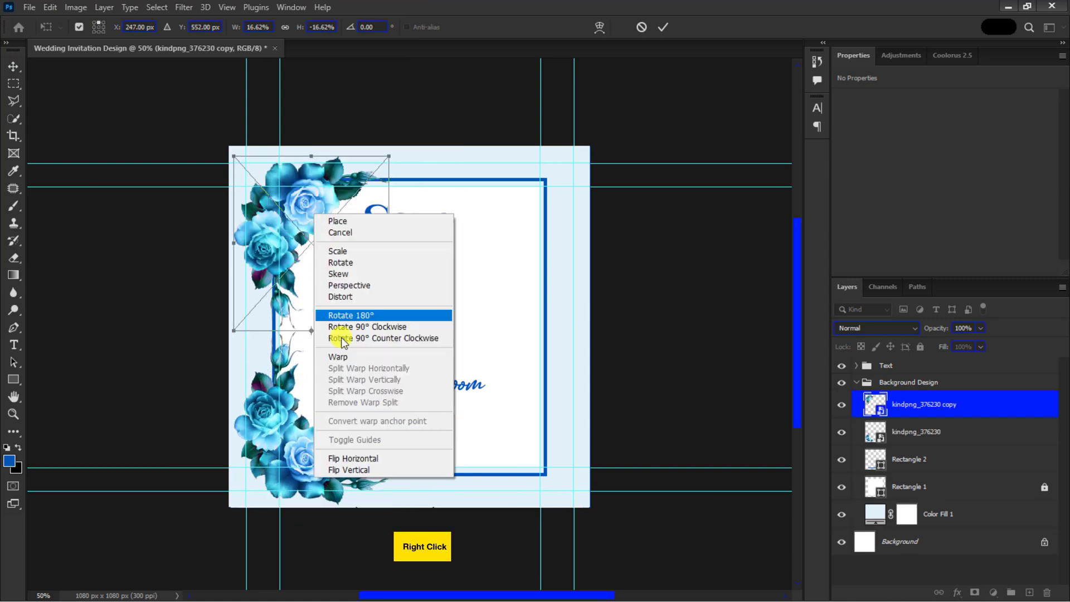
left_click(354, 458)
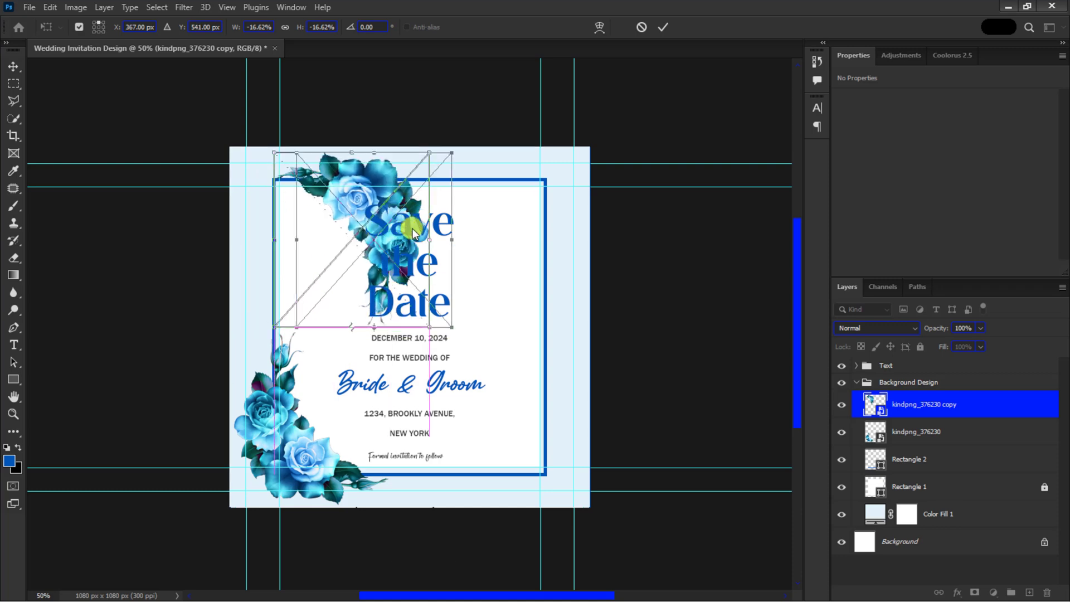
left_click_drag(344, 237, 534, 234)
key("Return")
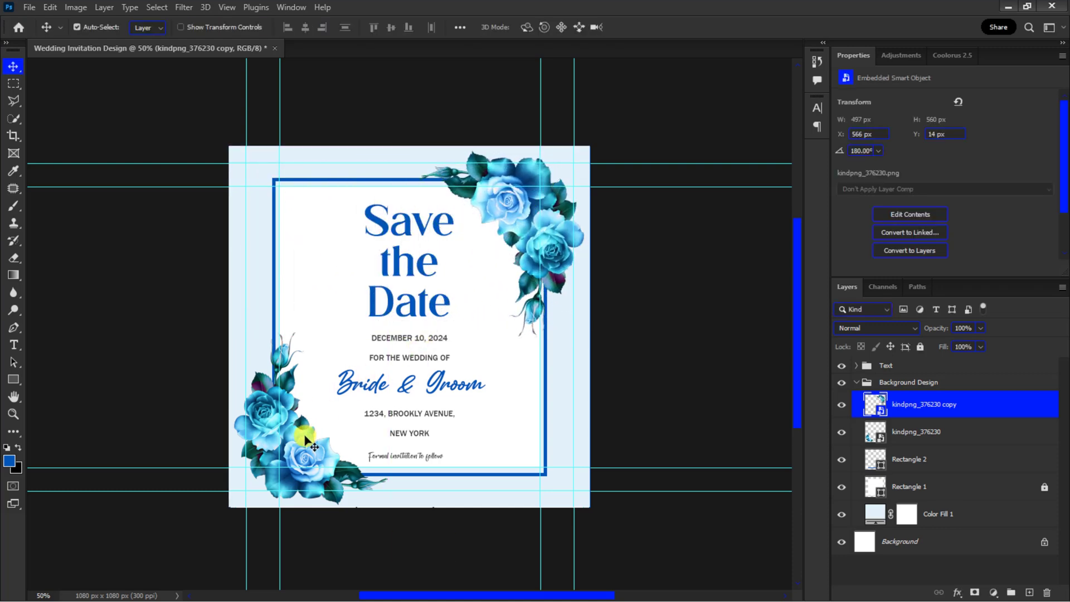
- Enlarge the lower-left roses slightly
left_click(306, 441)
key("ctrl+t")
left_click_drag(373, 351, 394, 330)
key("Return")
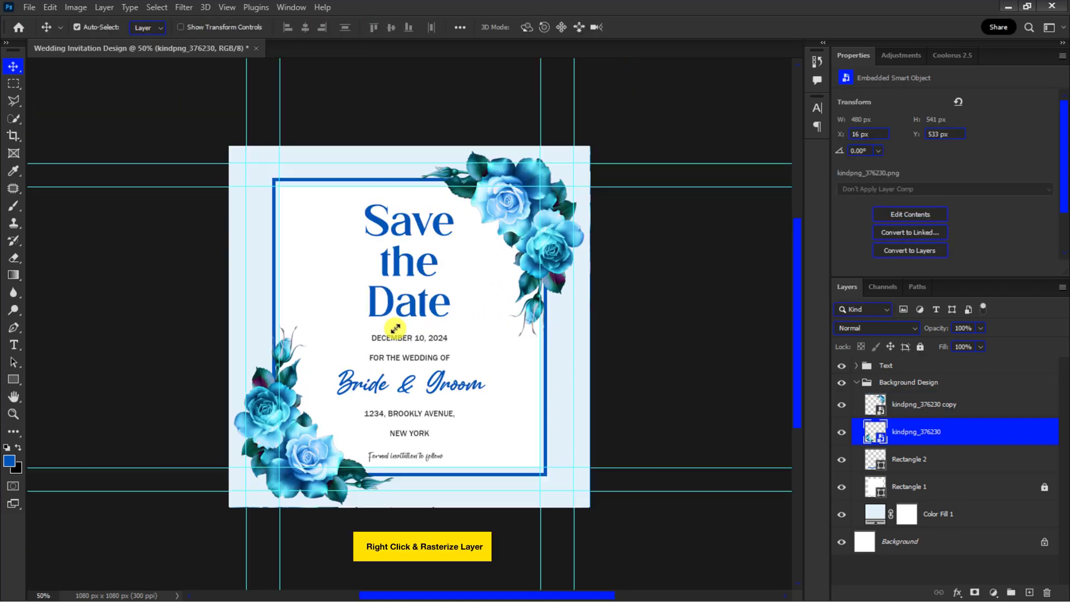
- Rasterize Rectangle 2 and delete the frame sections behind the top-right and lower-left roses
right_click(920, 462)
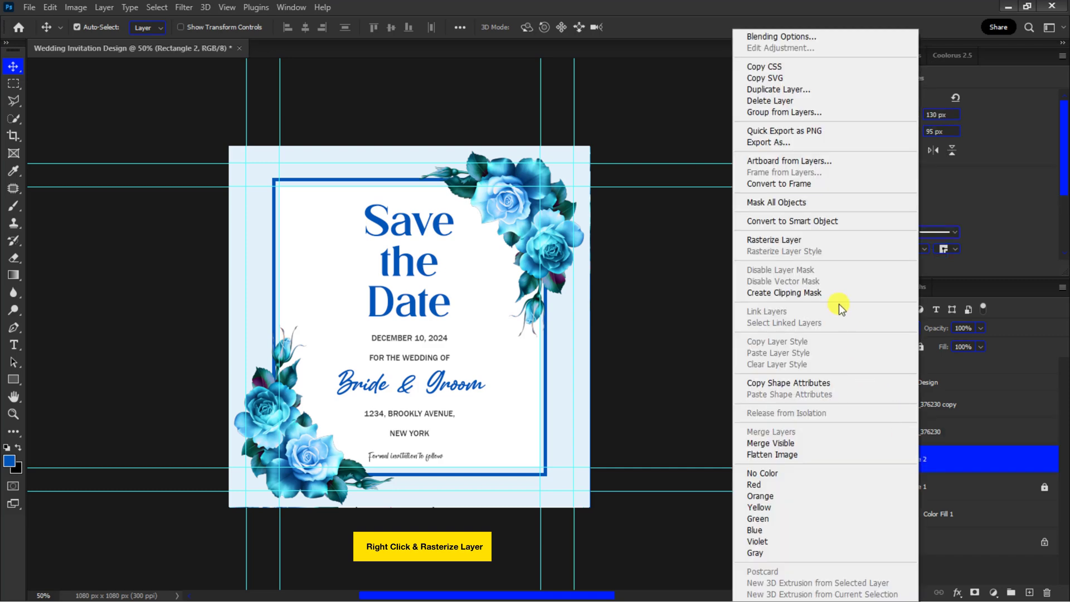
left_click(805, 239)
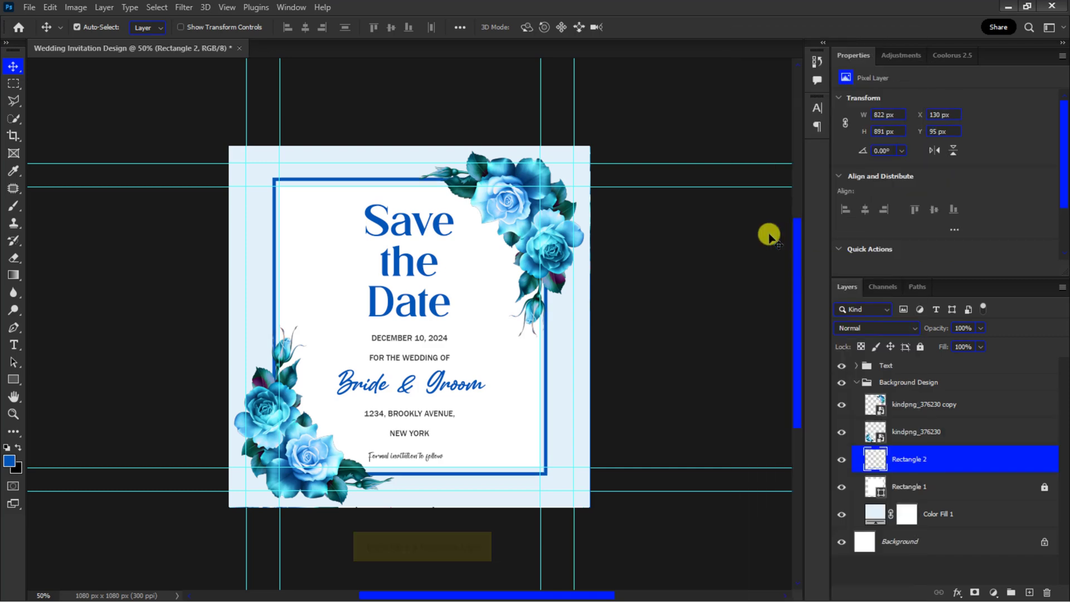
left_click(12, 83)
left_click_drag(366, 167, 556, 405)
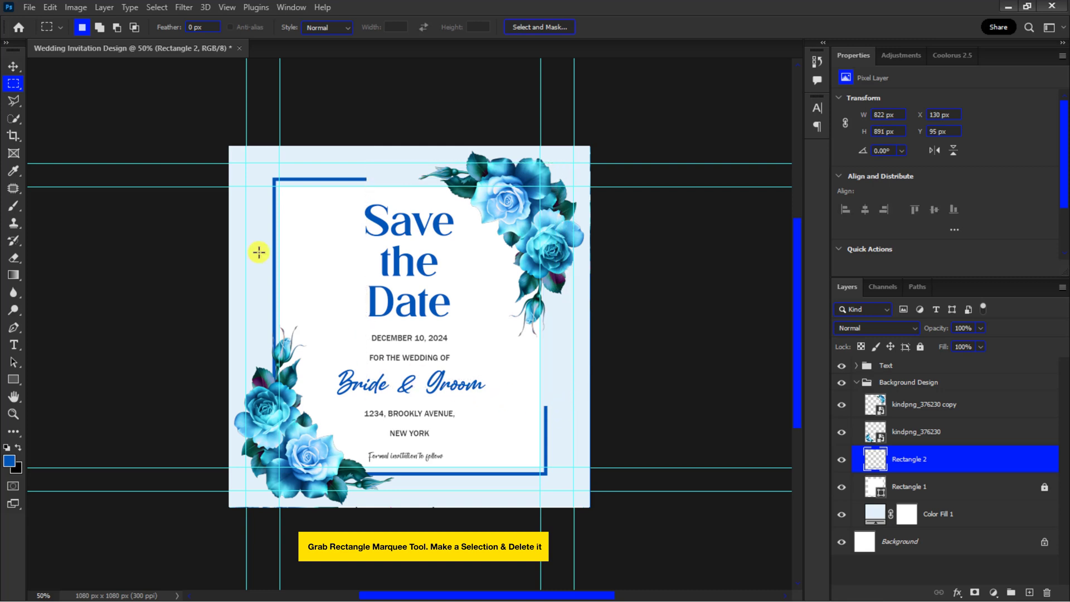
mouse_move(259, 252)
left_mouse_down()
mouse_move(423, 482)
mouse_move(448, 484)
left_mouse_up()
key("Delete")
key("ctrl+d")
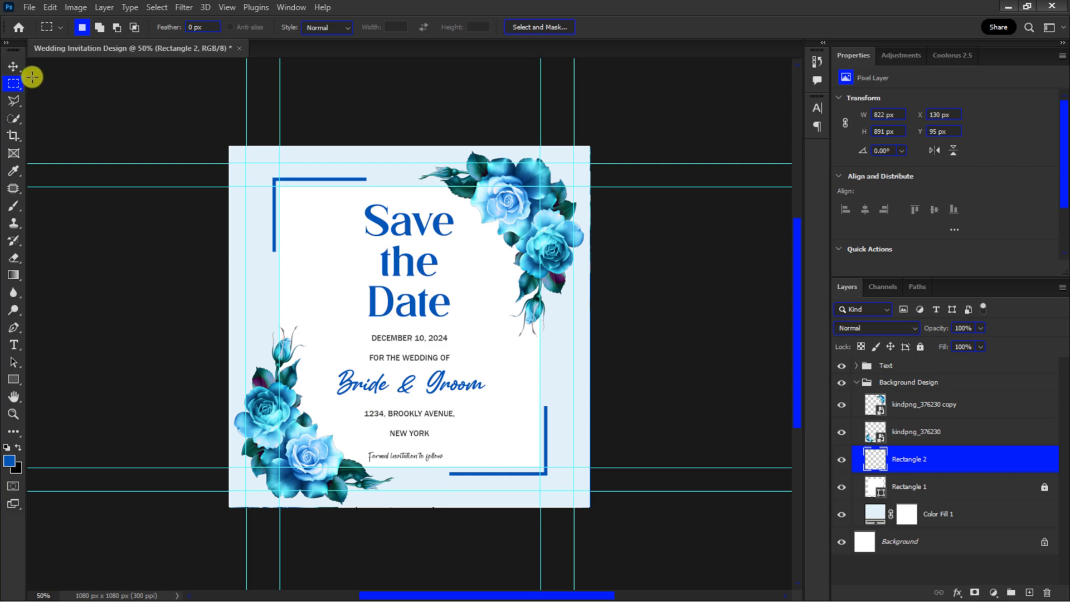
- Collapse the Background Design group and lock it
left_click(13, 66)
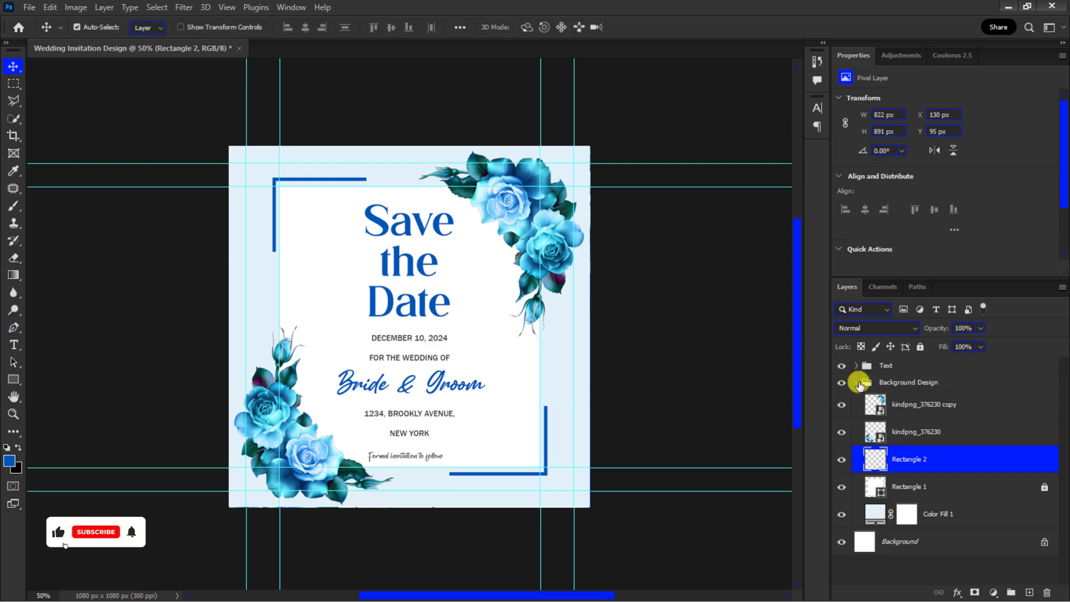
left_click(860, 383)
left_click(920, 347)
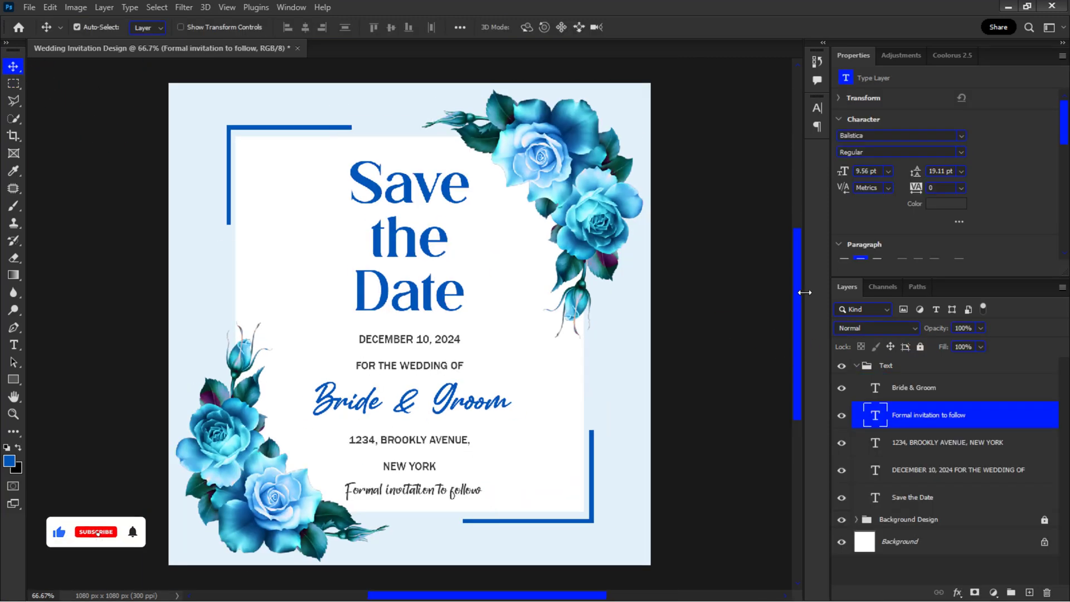
- Zoom out to the whole card, then collapse the Text folder and apply Lock All
key("ctrl+minus")
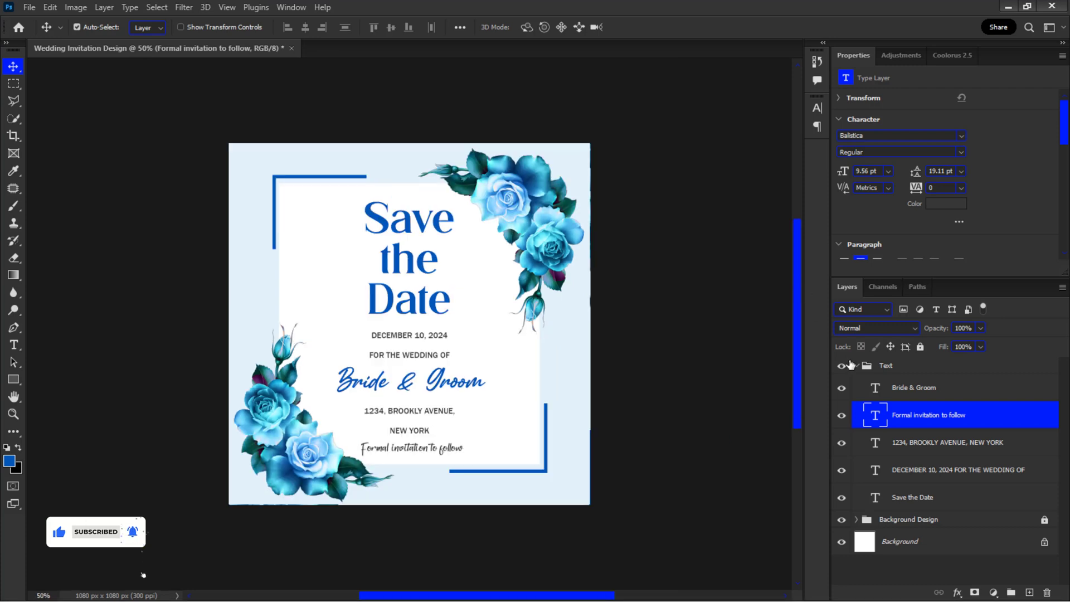
left_click(853, 366)
left_click(920, 346)
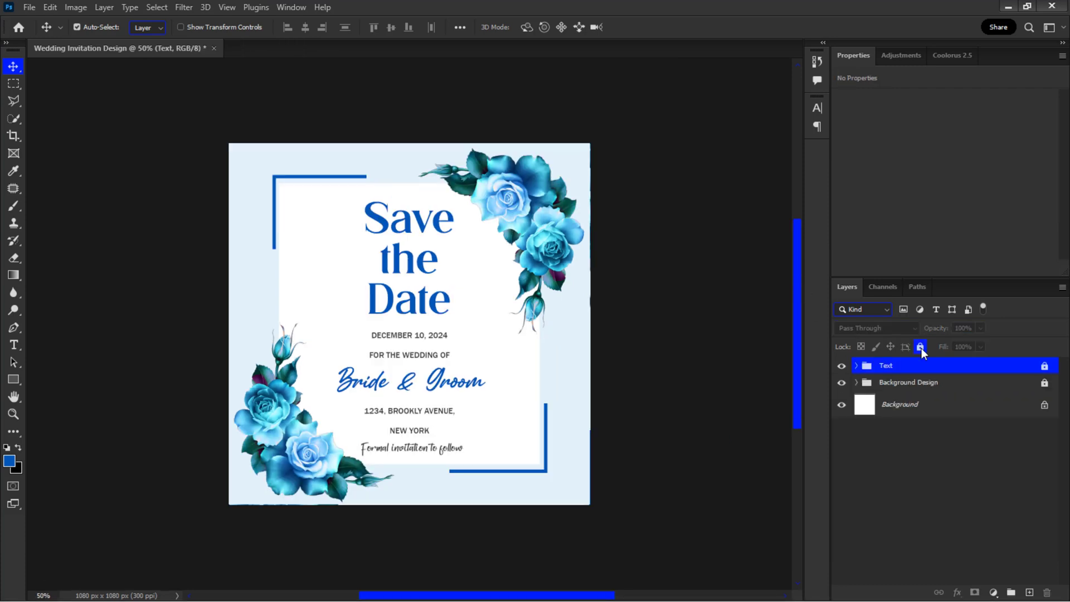